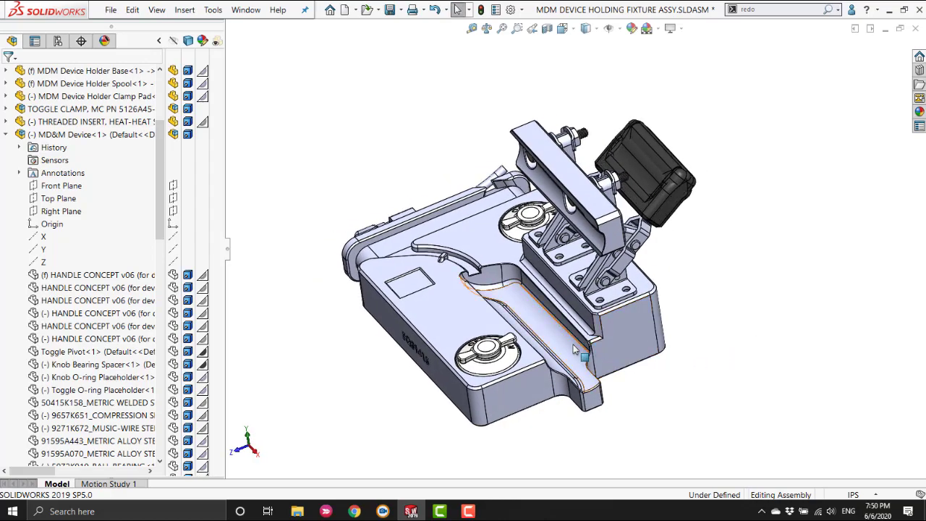
left_click(573, 345)
left_click(548, 360)
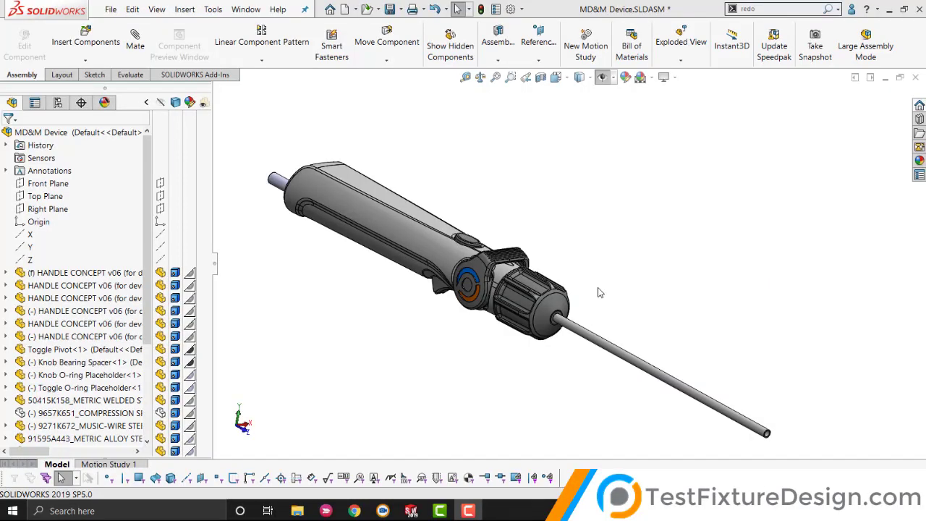
Examine the MD&M Device assembly from several angles and identify the toggle component in the component tree.
middle_click_drag(435, 348, 440, 293)
scroll(445, 280, "up", 2)
scroll(414, 250, "down", 3)
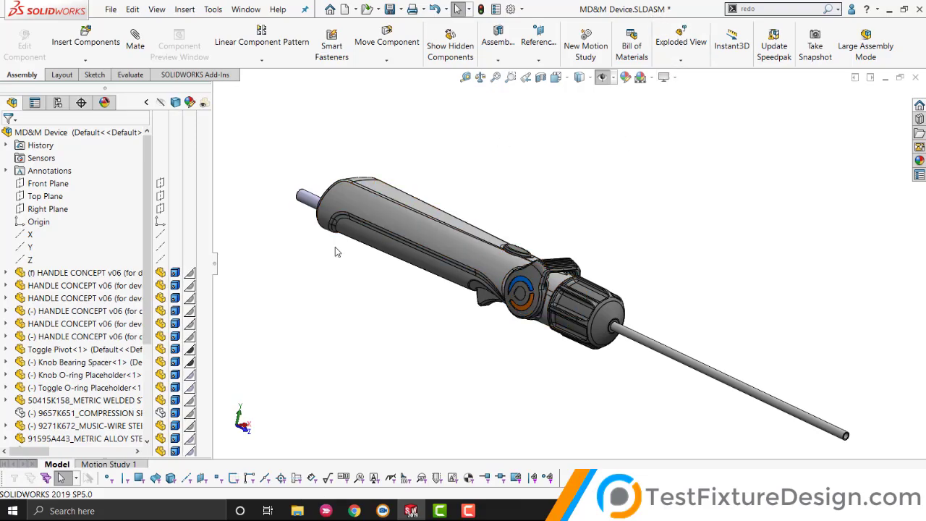
left_click(79, 324)
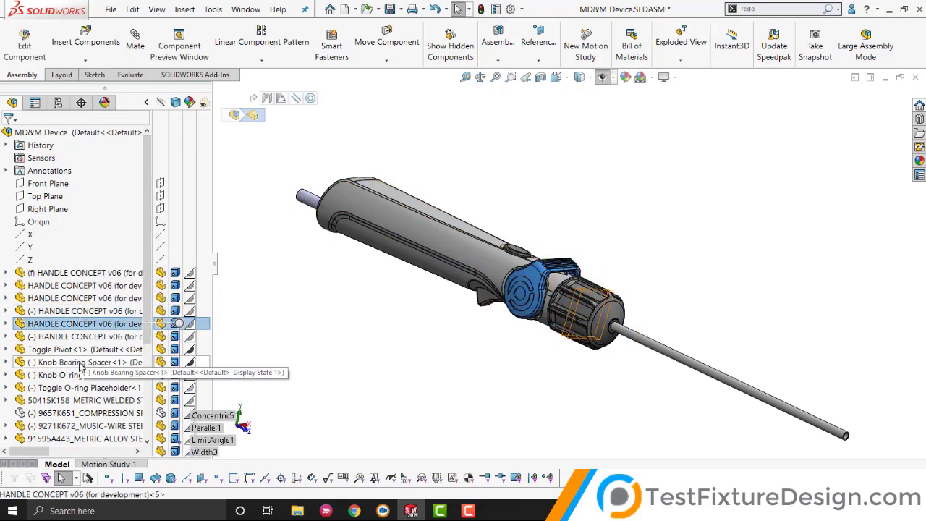
left_click(352, 102)
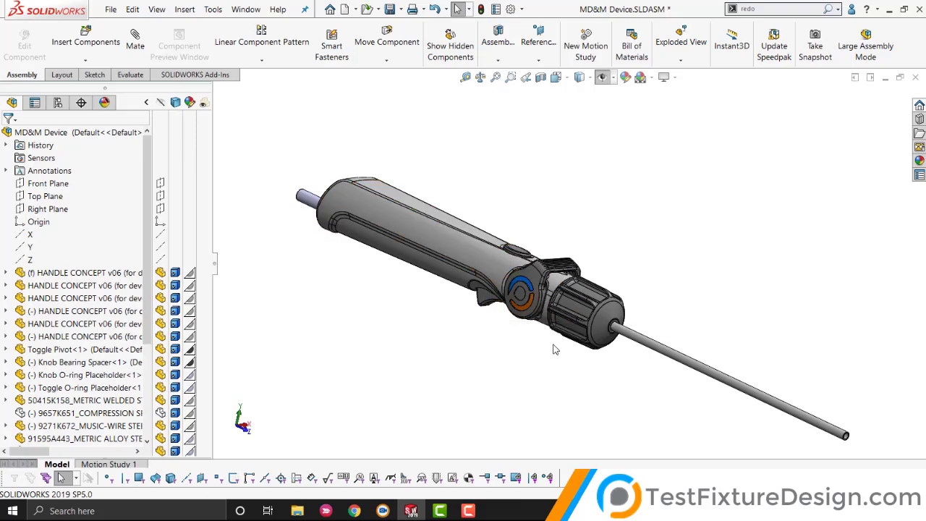
middle_click_drag(556, 350, 532, 271)
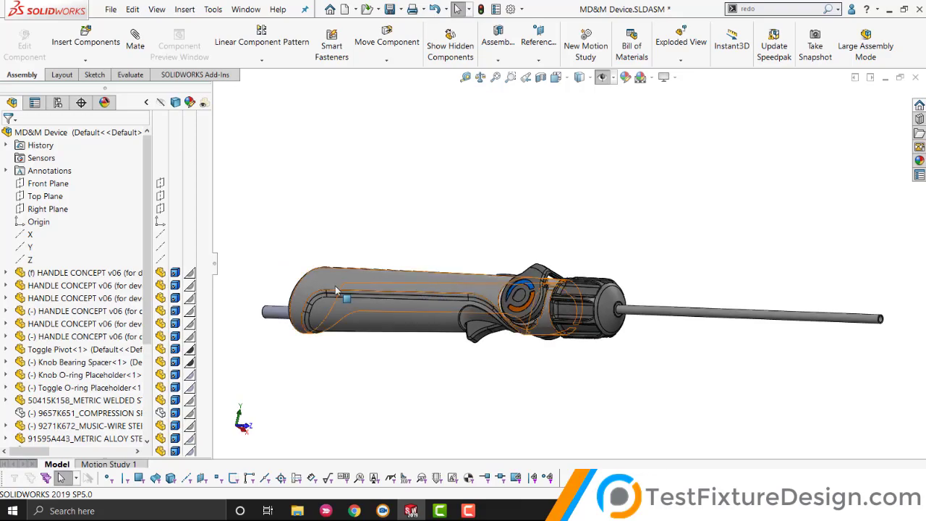
middle_click_drag(336, 291, 408, 269)
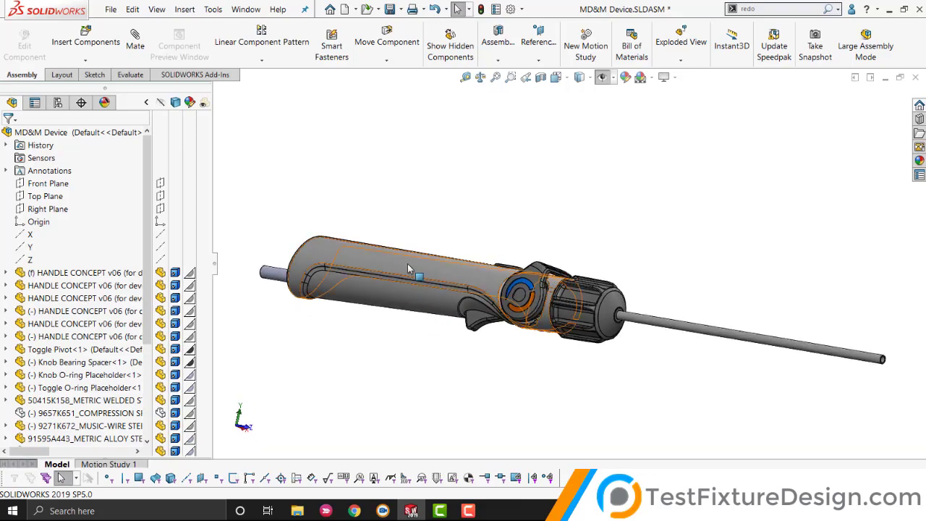
Hide the outer handle shell of the device and examine the internal components from several angles.
left_click(408, 269)
left_click(490, 223)
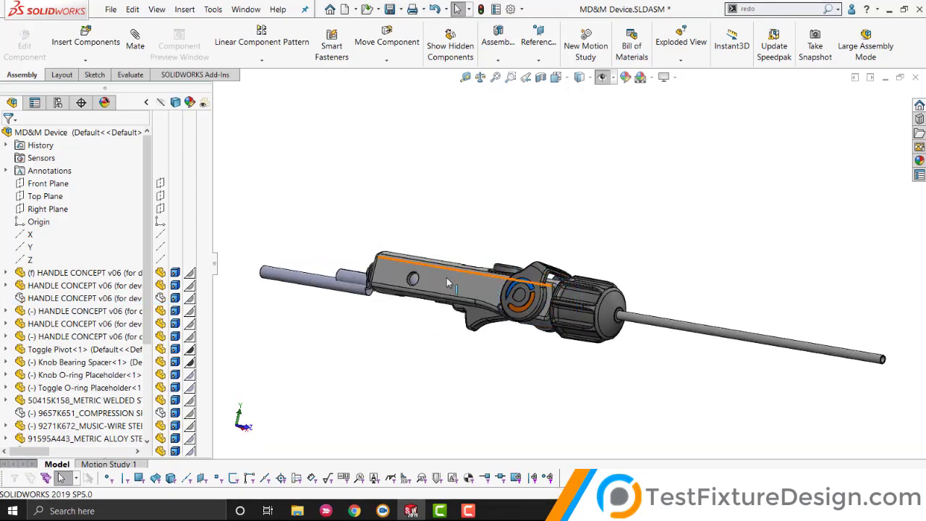
scroll(449, 284, "down", 5)
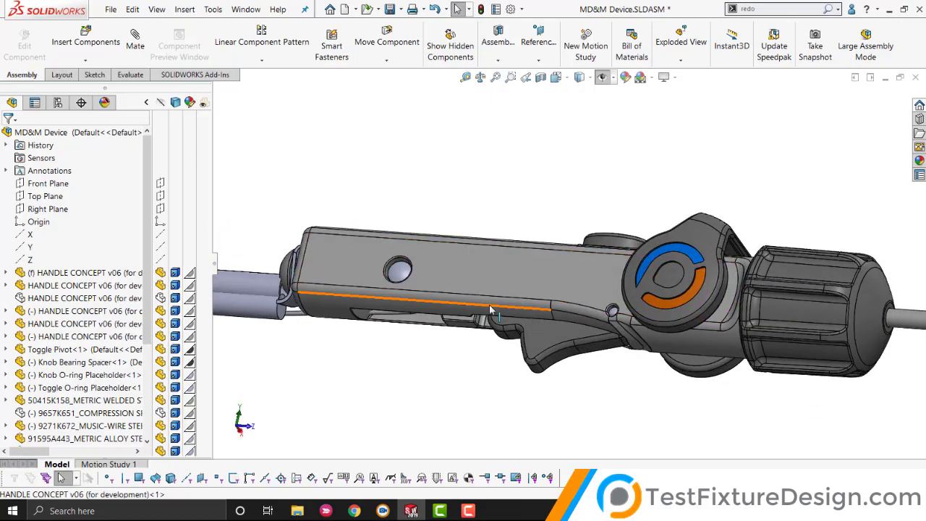
middle_click_drag(490, 310, 485, 260)
left_click(485, 260)
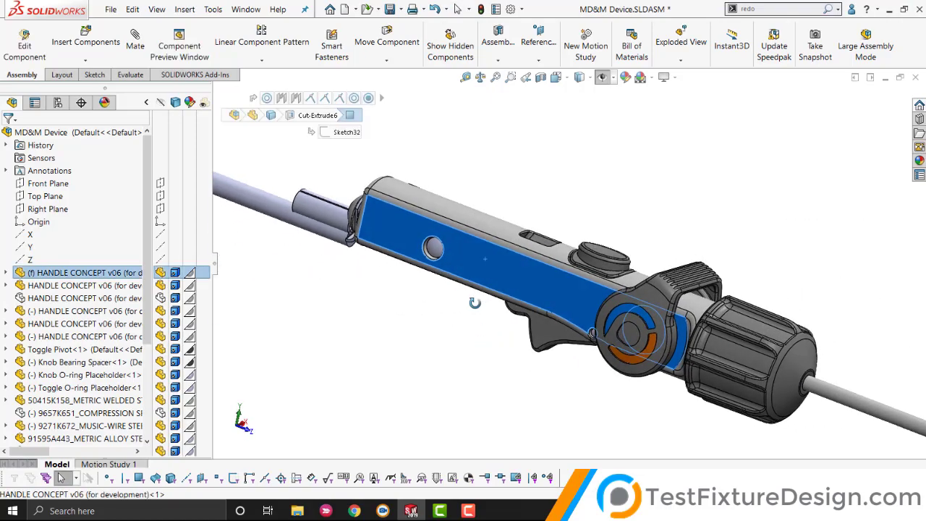
middle_click_drag(475, 303, 474, 301)
scroll(538, 318, "up", 1)
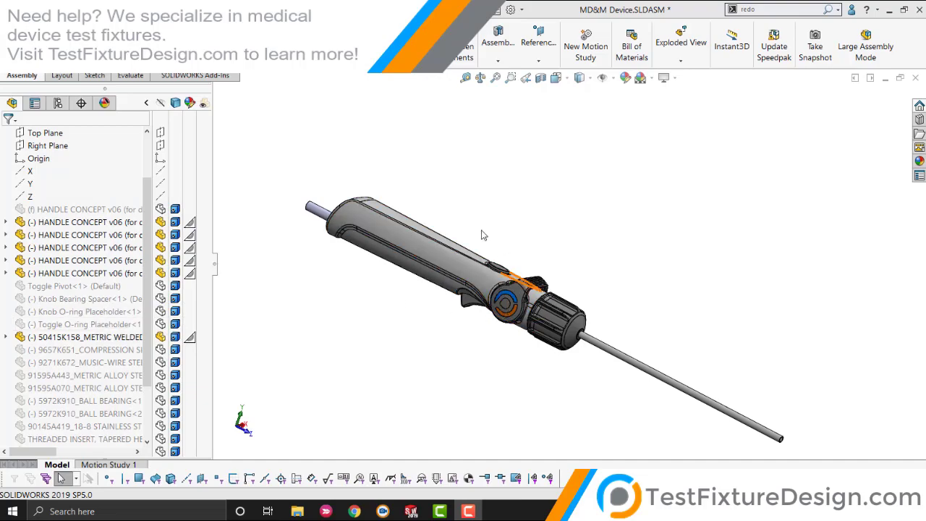
Section the simplified assembly along the Right Plane at 0.00 mm offset to inspect its interior, and turn the section view off.
left_click(540, 77)
scroll(437, 244, "down", 4)
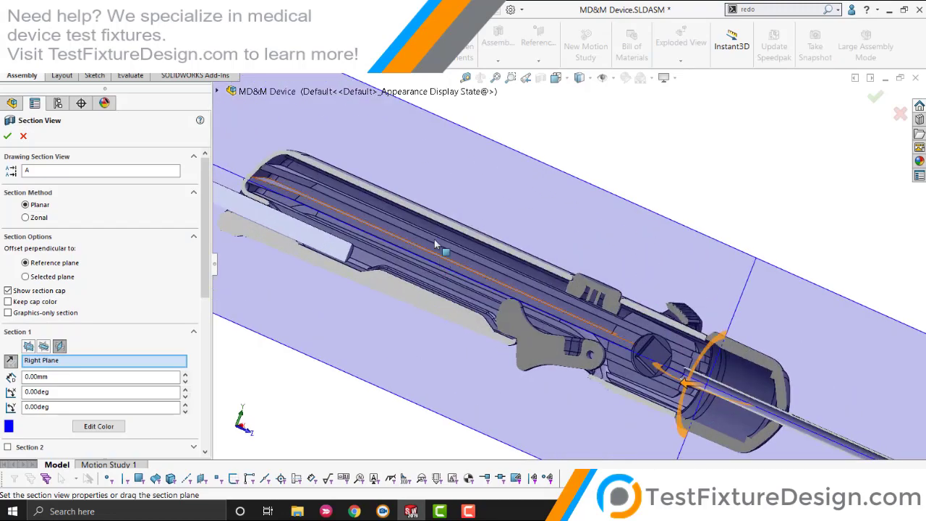
scroll(554, 251, "up", 3)
left_click(875, 99)
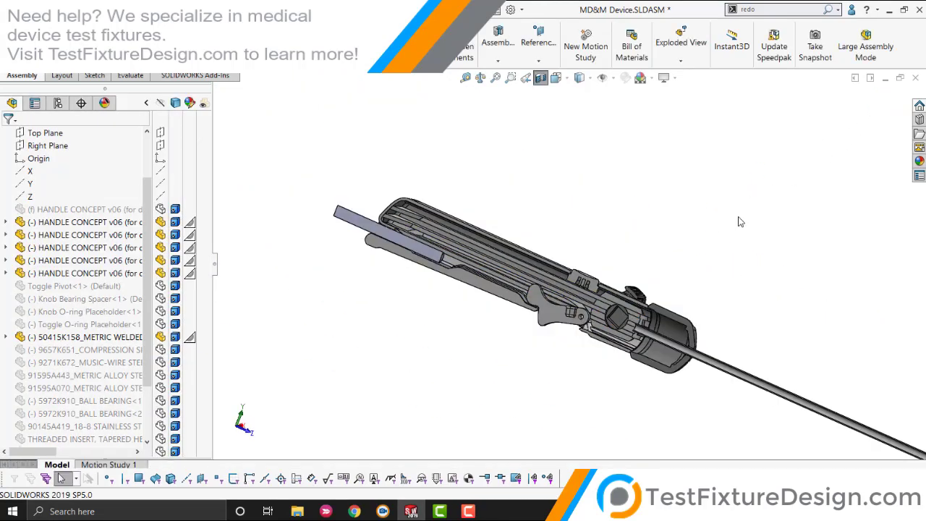
left_click(541, 78)
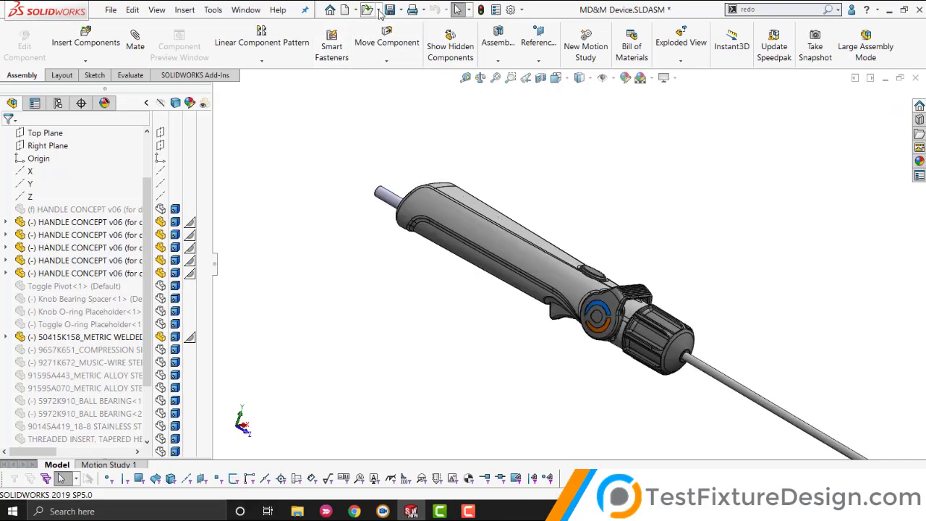
Save the assembly as a part file named MD&M Device PART VIDEO.SLDPRT in the CAD Practice folder, including all components.
left_click(401, 10)
left_click(412, 39)
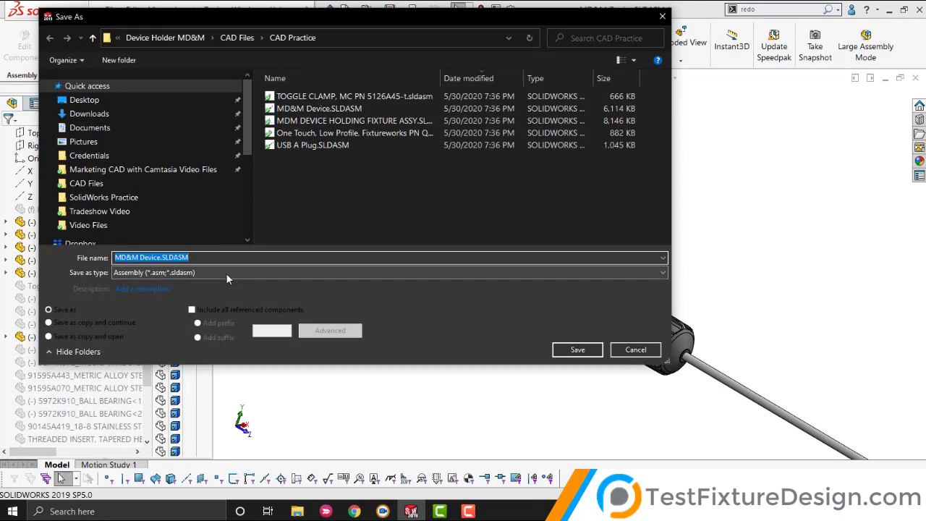
left_click(230, 273)
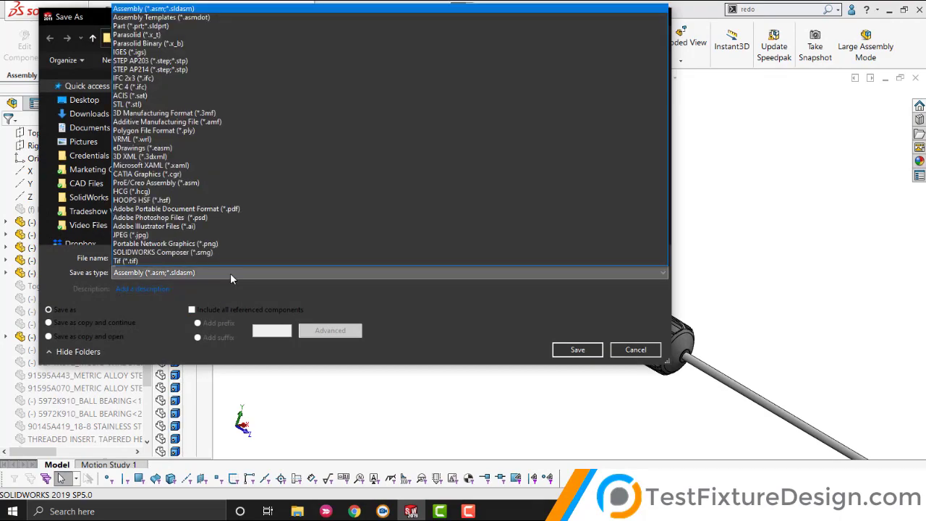
left_click(190, 26)
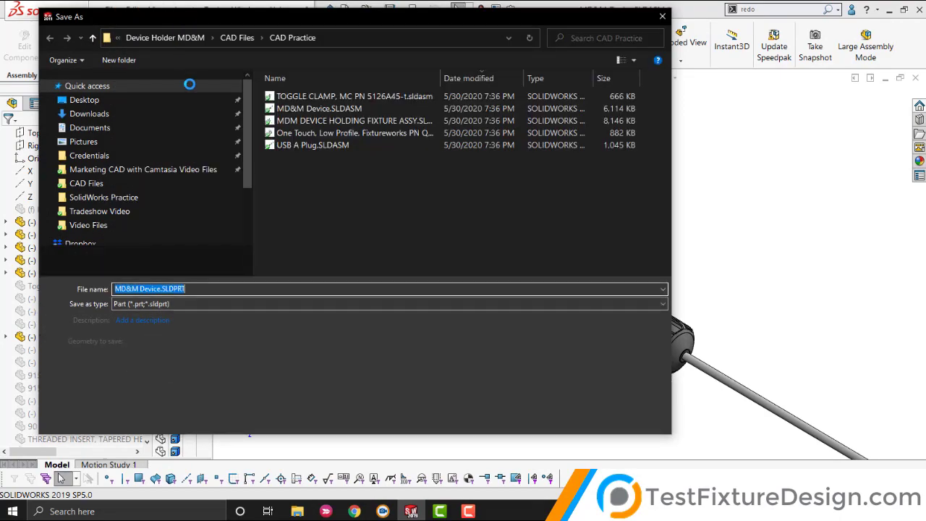
left_click(161, 289)
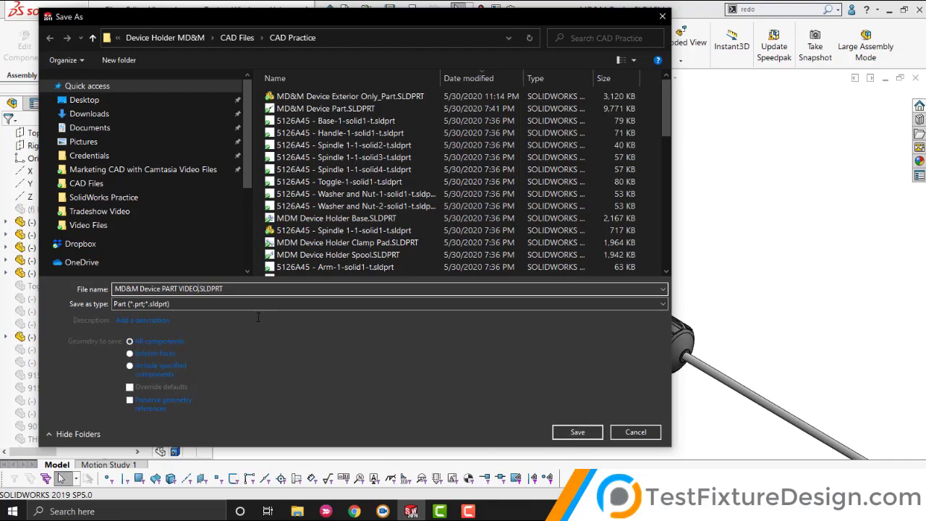
left_click_drag(198, 289, 114, 288)
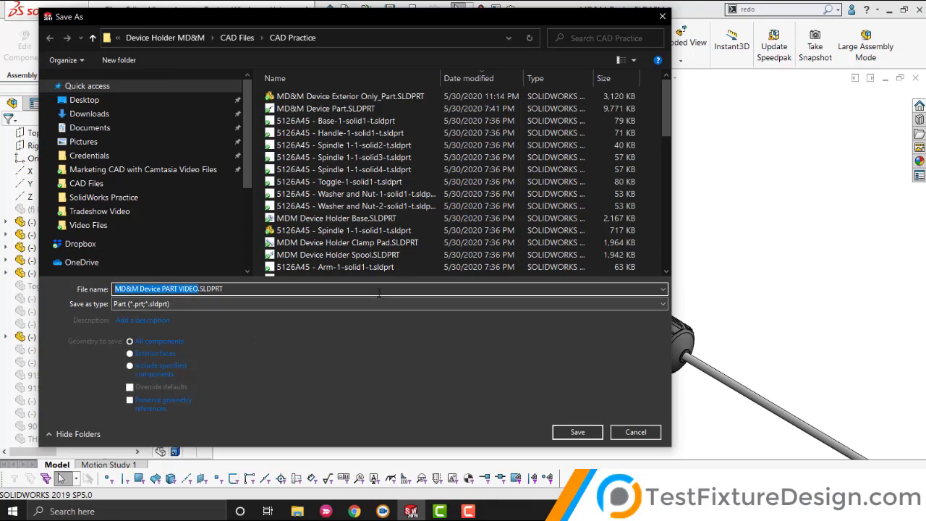
left_click(577, 432)
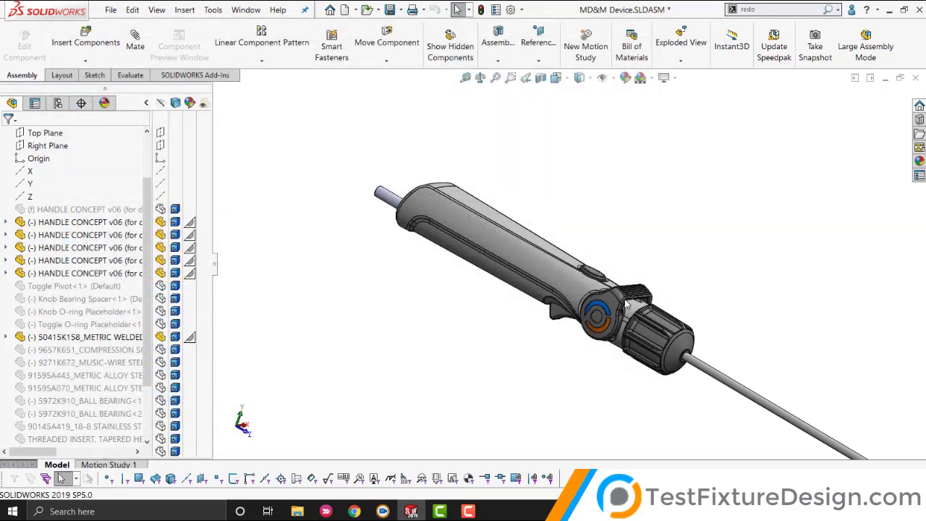
Open MD&M Device PART VIDEO.SLDPRT from the CAD Practice folder, showing part files in the listing, and decline feature recognition.
scroll(763, 243, "down", 2)
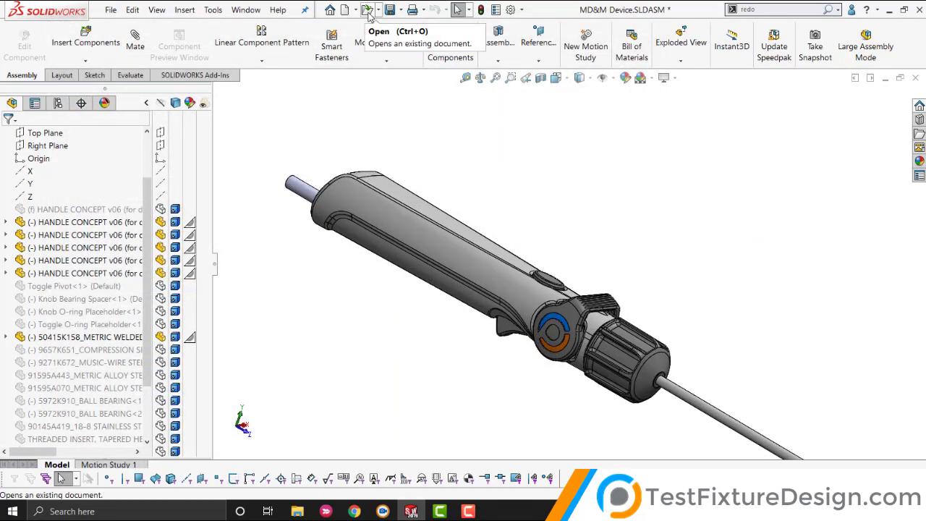
left_click(367, 11)
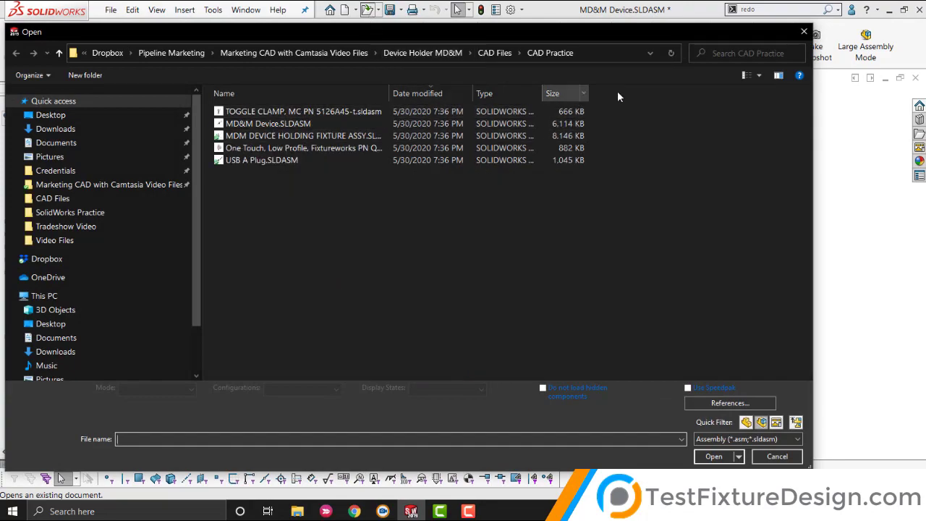
left_click(738, 54)
type("PART VIDEO")
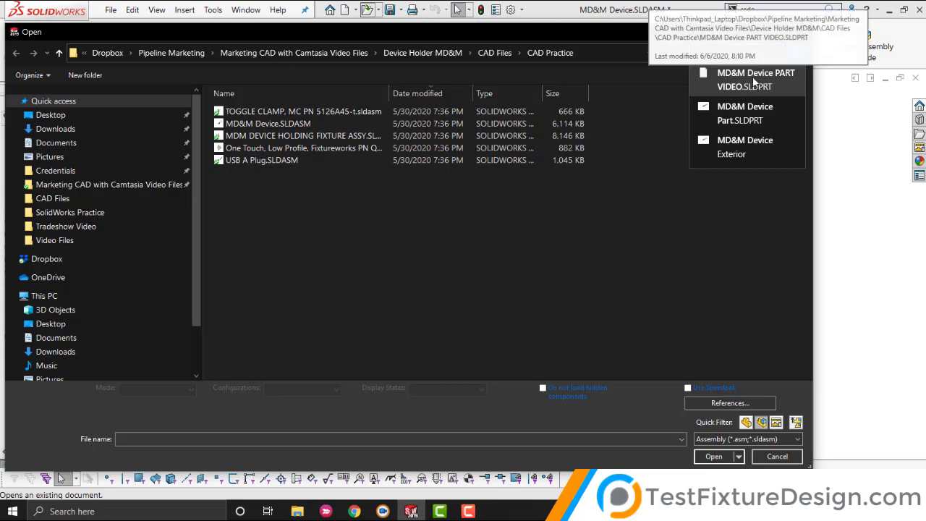
left_click(738, 84)
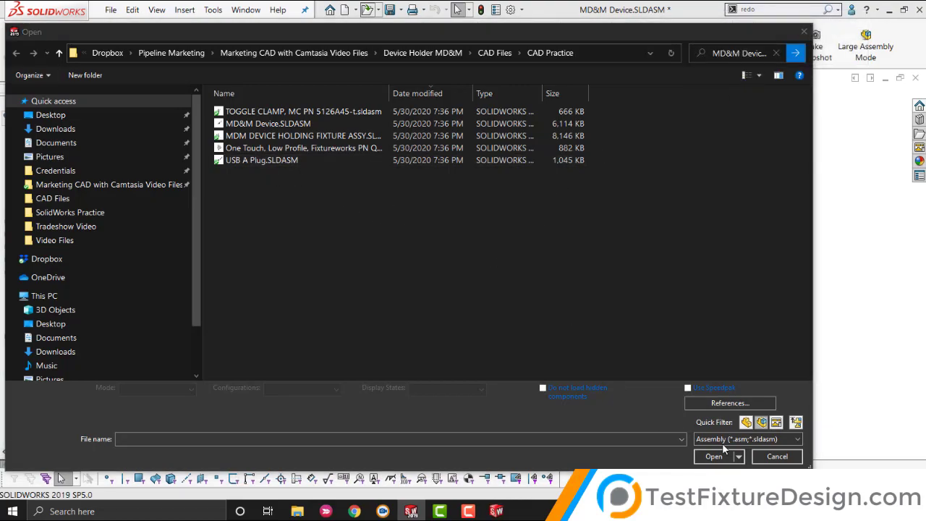
left_click(746, 422)
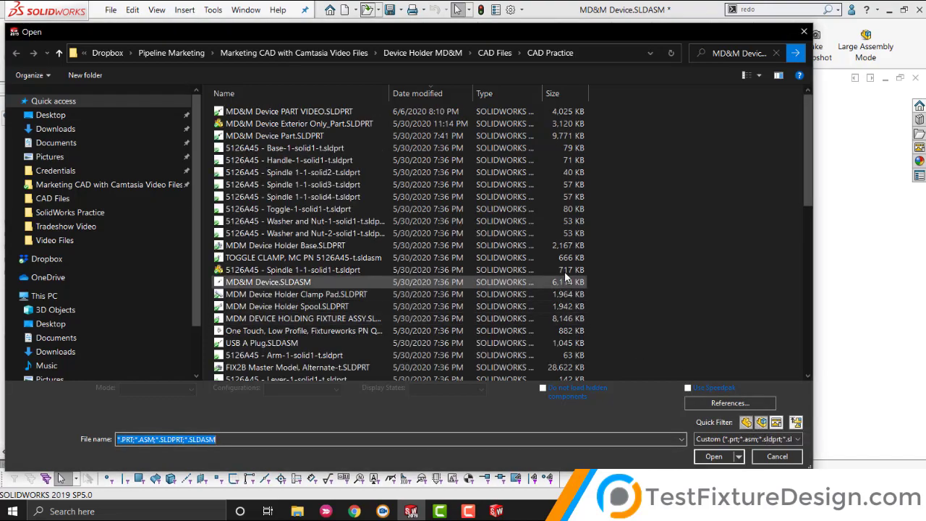
left_click(304, 113)
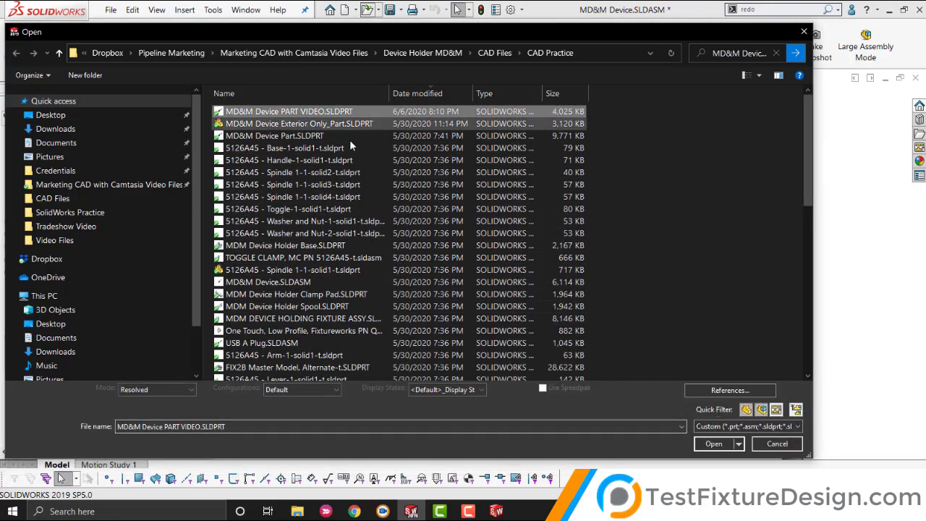
left_click(713, 444)
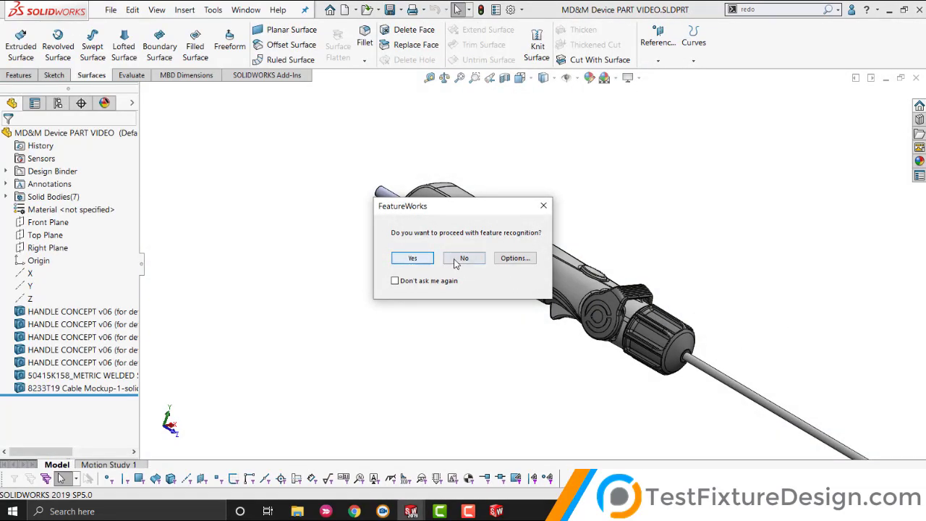
left_click(456, 260)
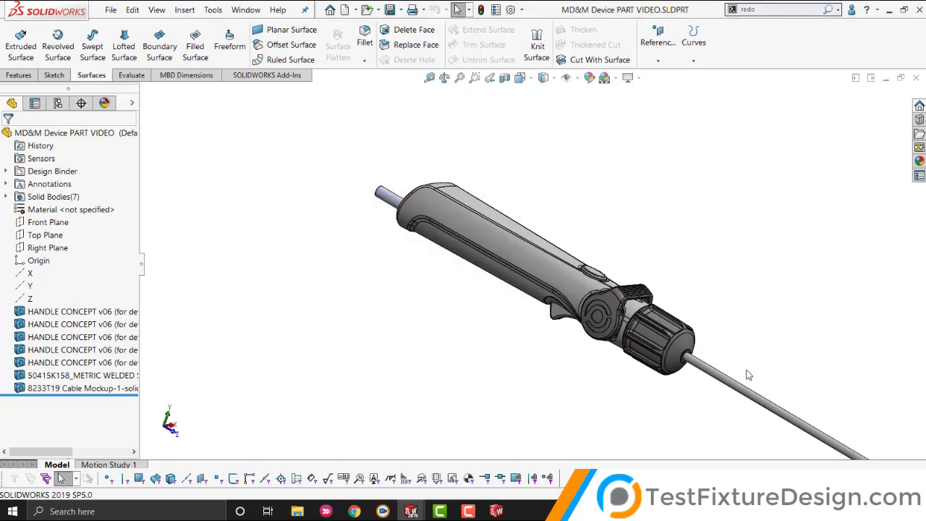
Isolate the outer handle body and select all faces tangent to its large side face.
middle_click_drag(749, 374, 579, 345)
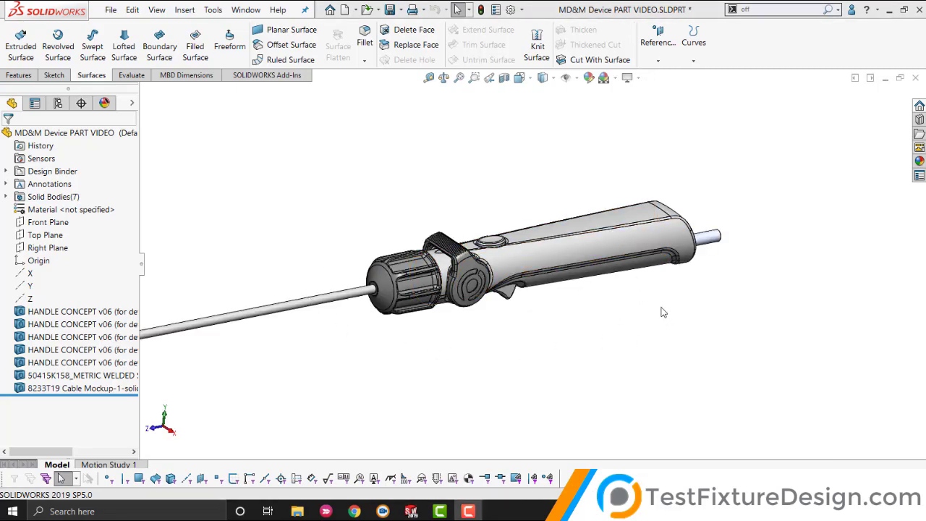
left_click(583, 247)
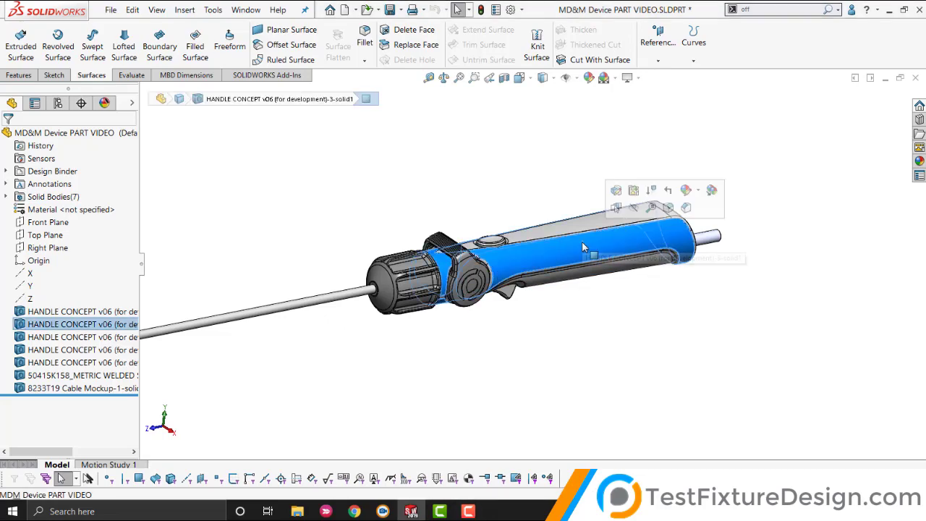
right_click(552, 233)
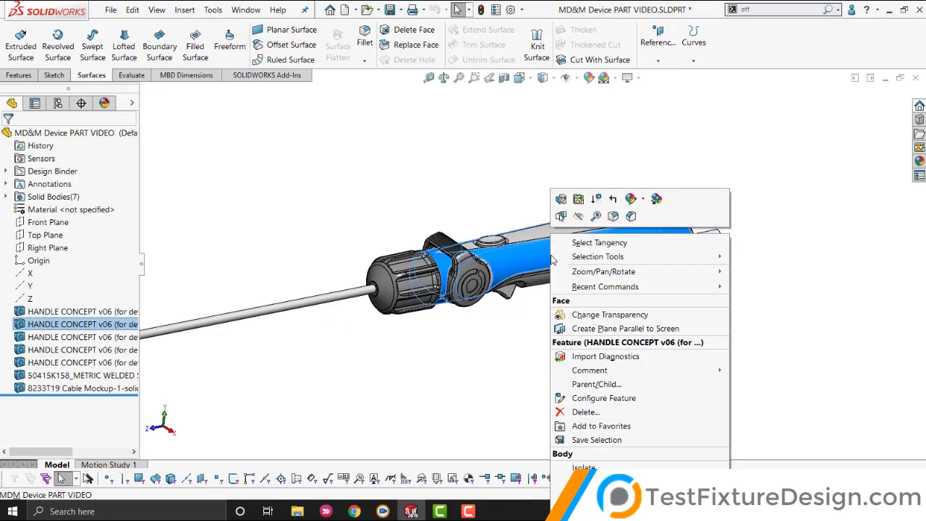
left_click(584, 467)
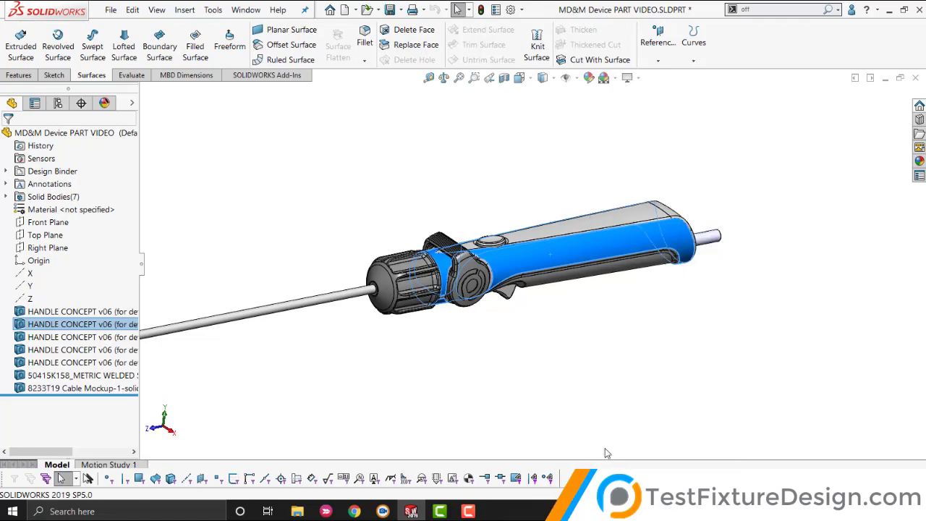
right_click(550, 256)
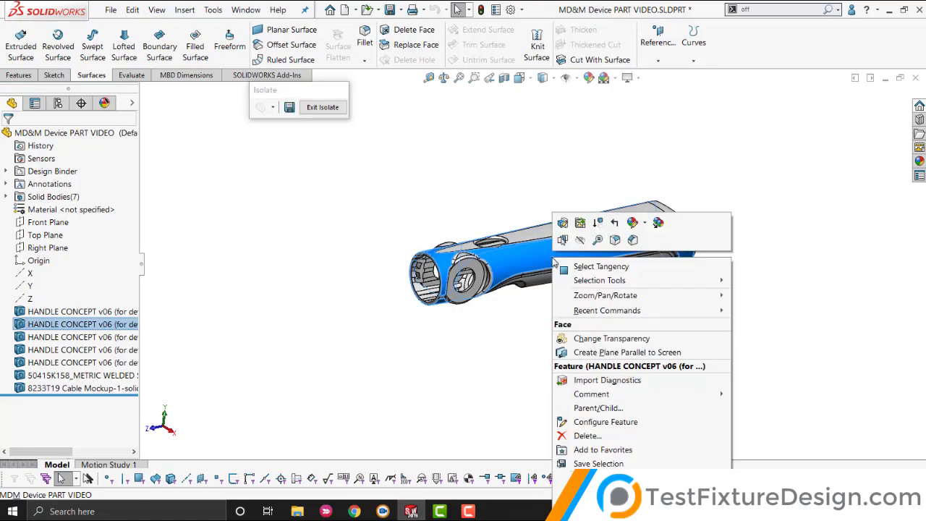
left_click(607, 266)
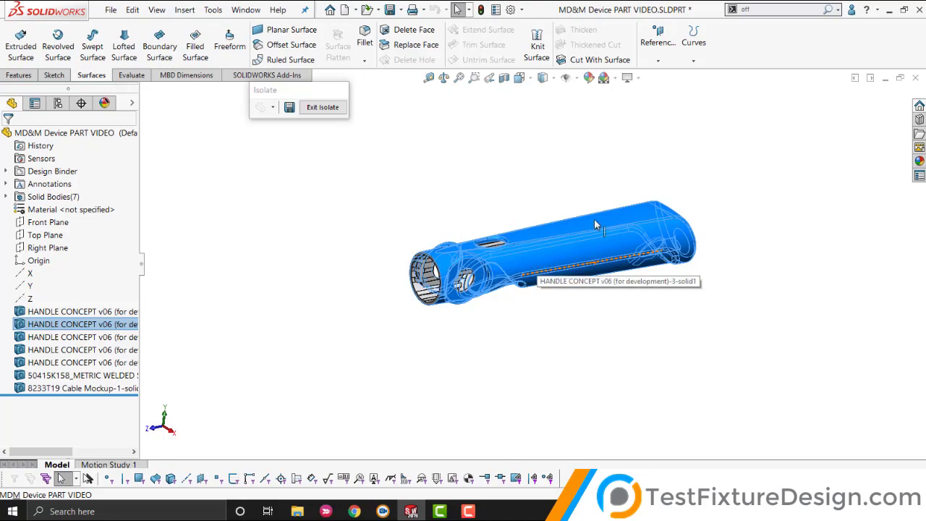
Create an offset surface from the selected outer handle faces at a distance of 0 in.
left_click(780, 15)
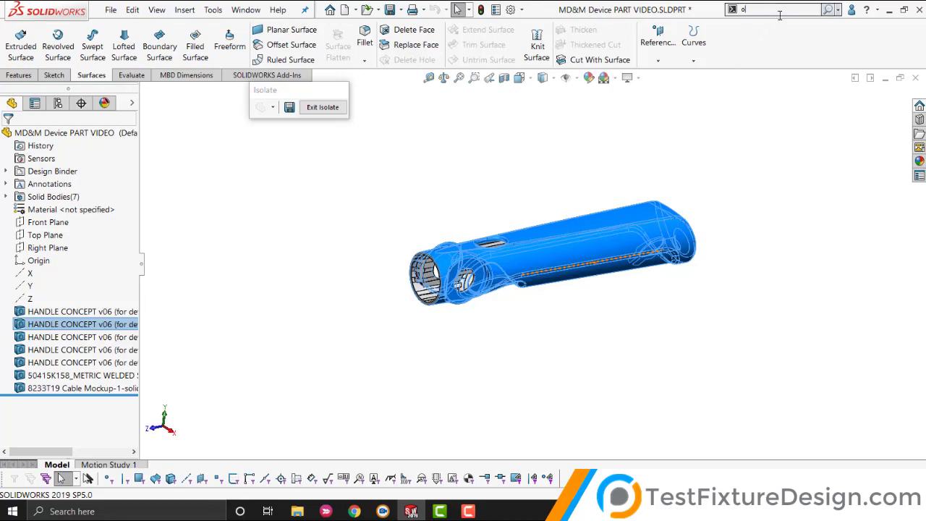
type("of")
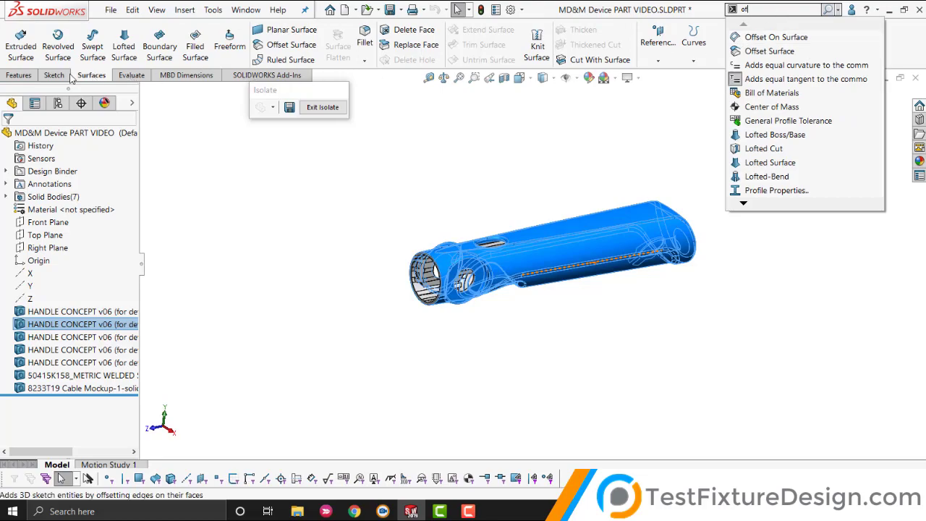
left_click(97, 73)
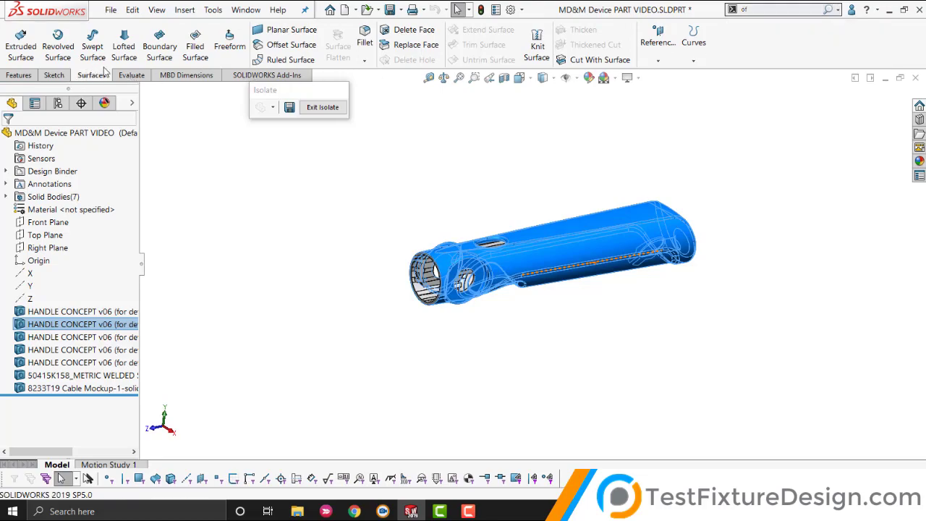
left_click(293, 46)
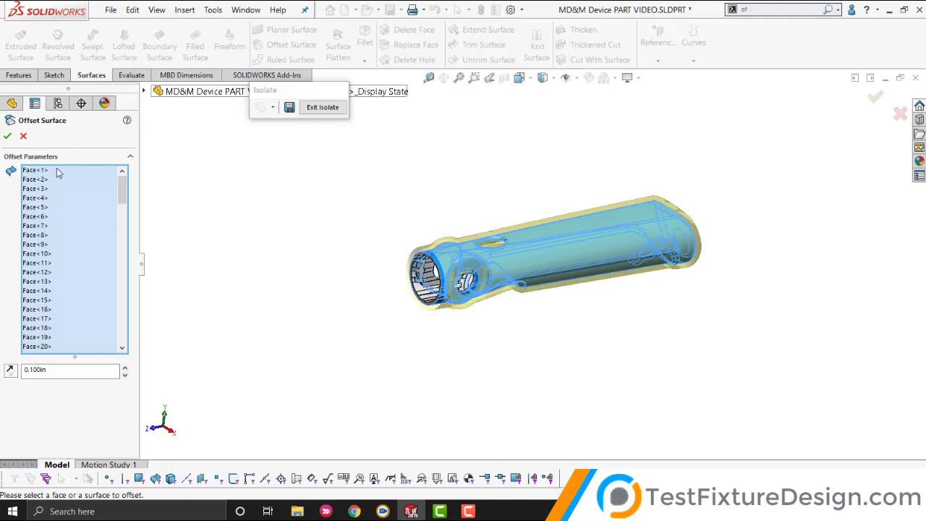
left_click_drag(49, 370, 16, 373)
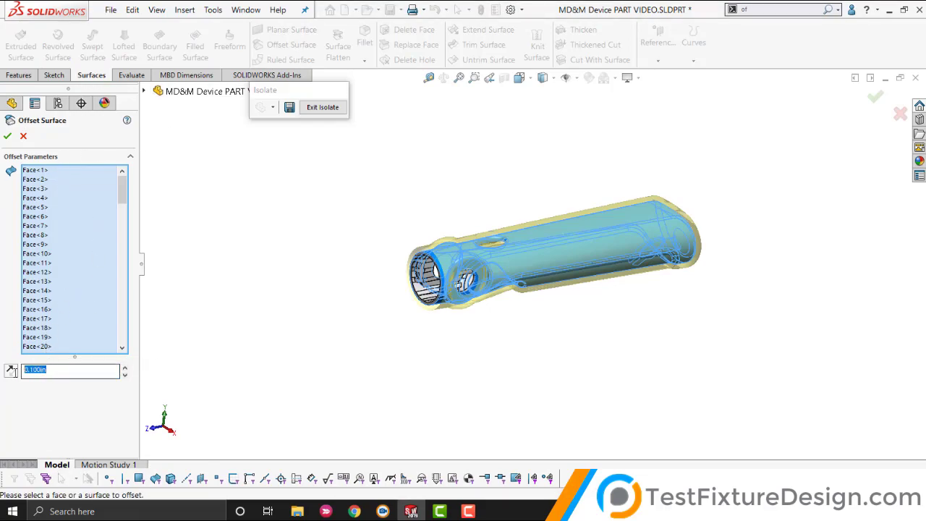
type("0")
key("Return")
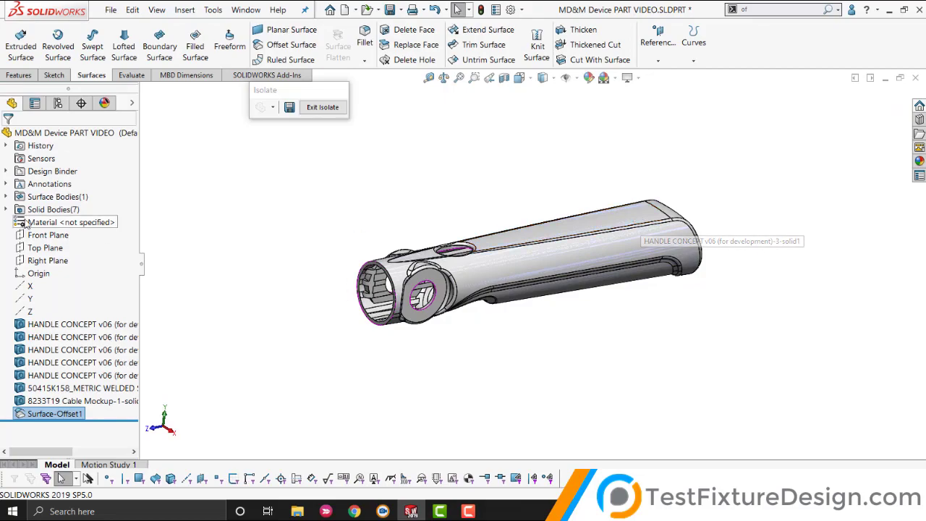
Hide the outer handle's solid body and highlight the offset surface in the Surface Bodies folder to identify it.
left_click(6, 210)
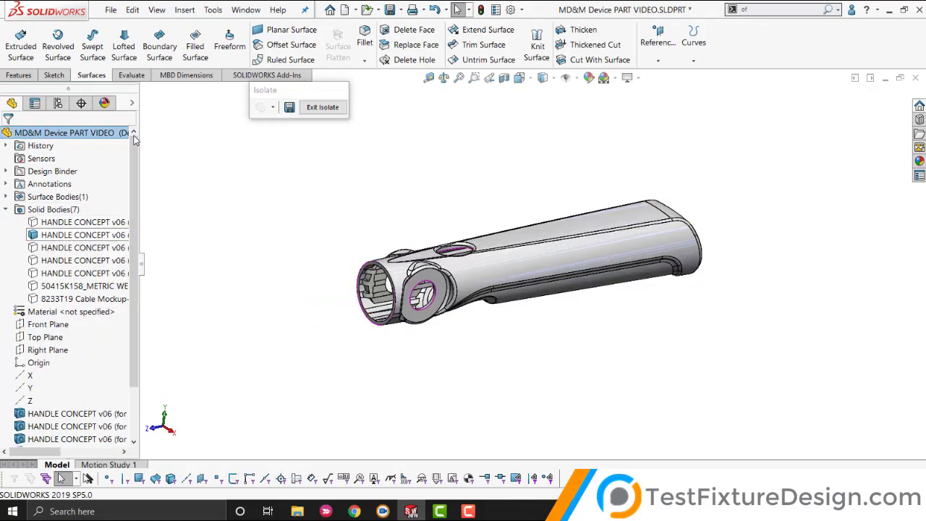
left_click(132, 103)
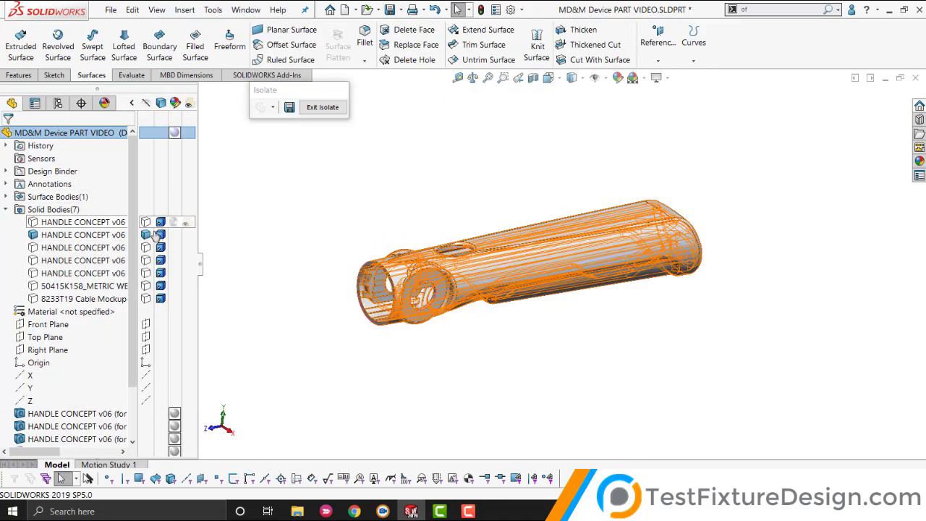
left_click(377, 204)
left_click(580, 266)
scroll(62, 293, "up", 1)
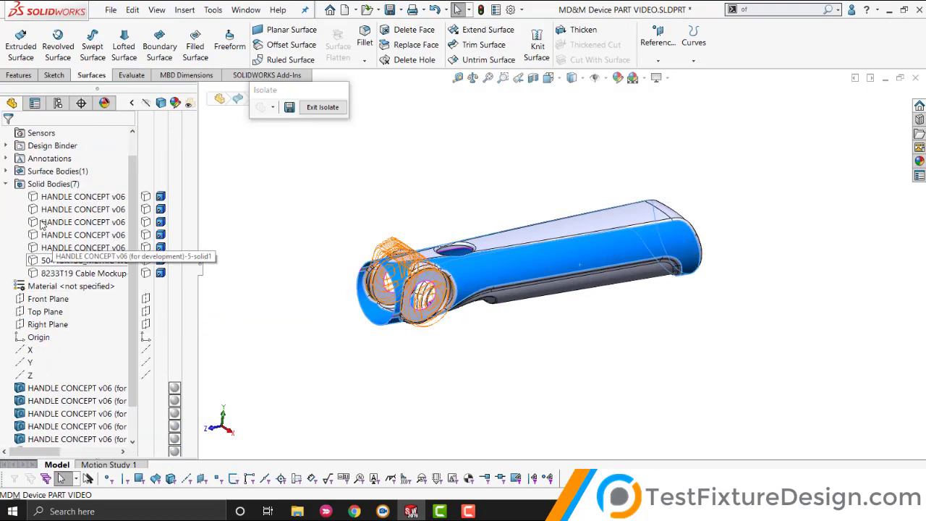
left_click(6, 171)
left_click(68, 184)
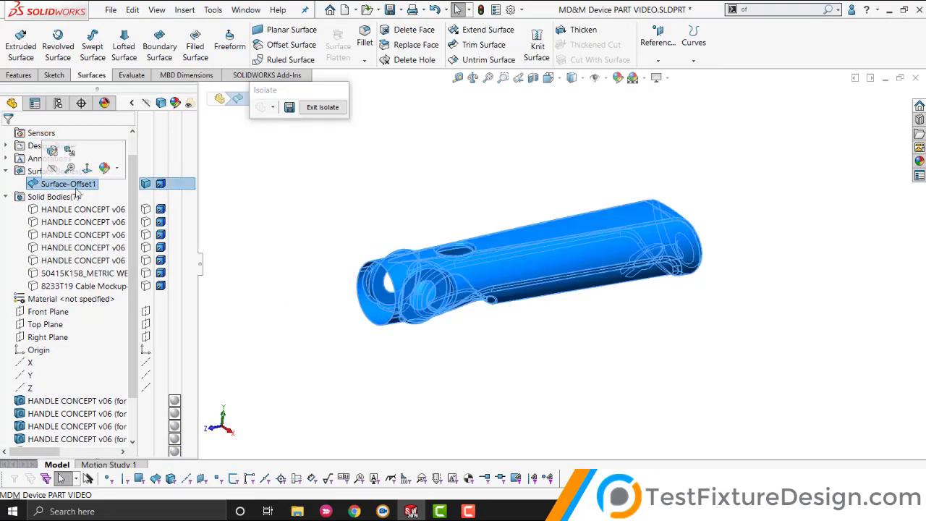
left_click(294, 195)
scroll(575, 269, "down", 2)
middle_click_drag(572, 300, 463, 277)
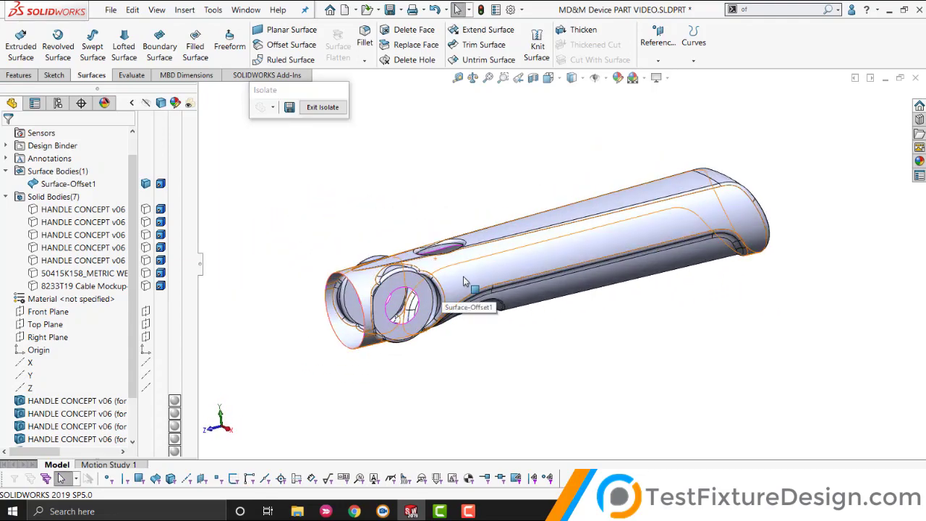
Delete the circular hole in the handle surface's near side boss and select the patched face.
scroll(420, 290, "down", 3)
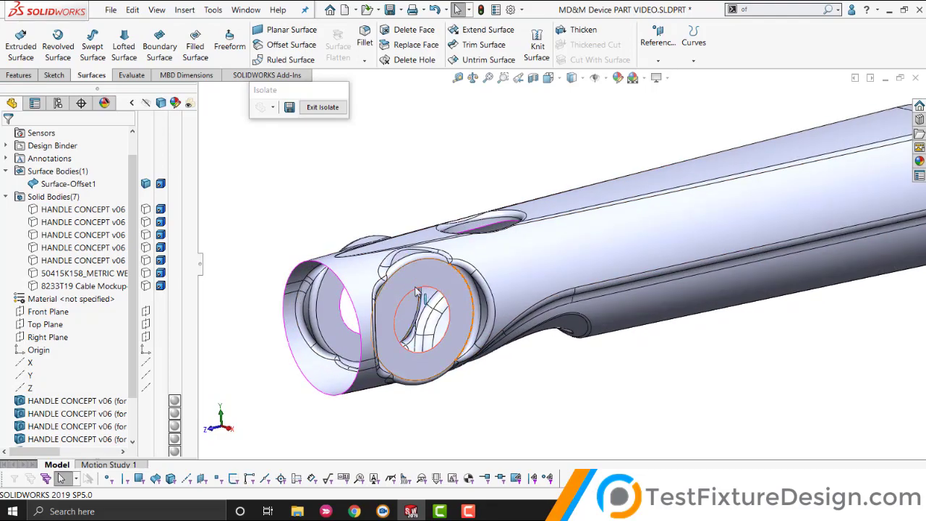
left_click(417, 292)
middle_click_drag(416, 291, 434, 289)
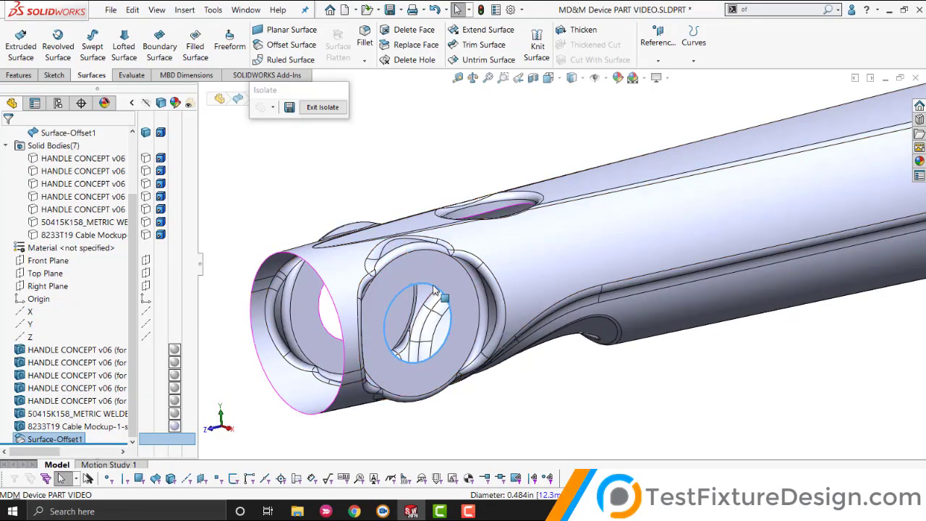
right_click(435, 290)
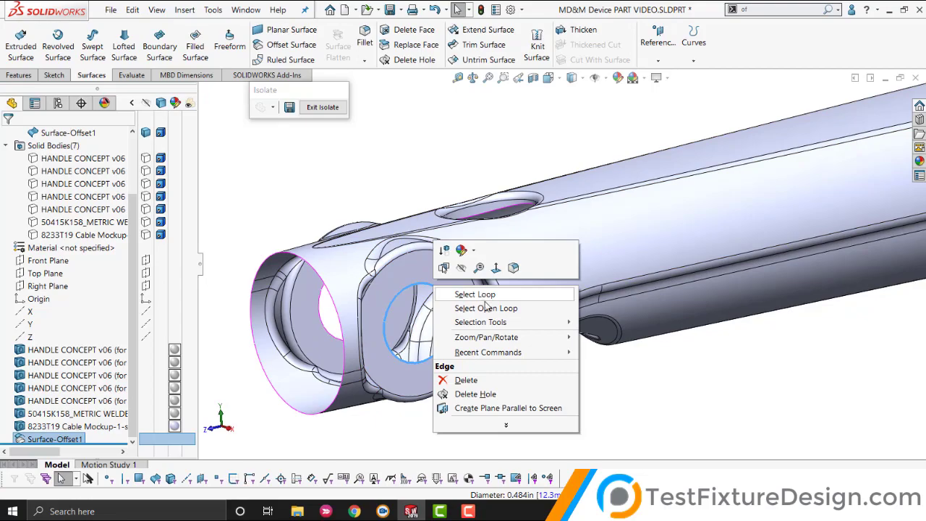
left_click(491, 394)
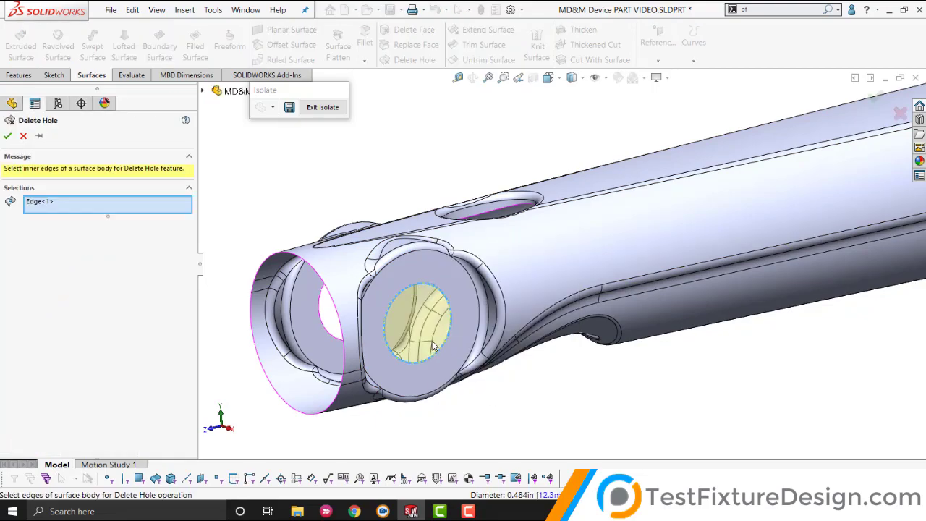
left_click(8, 136)
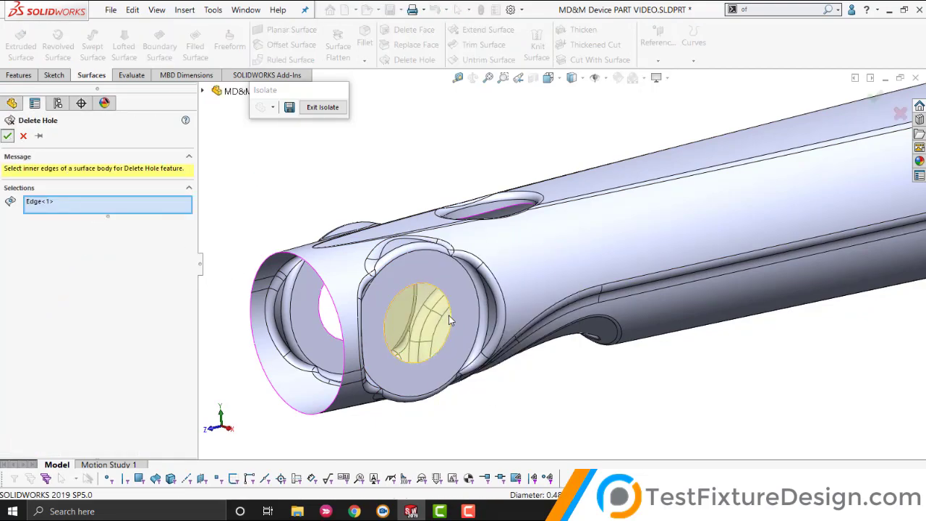
left_click(424, 311)
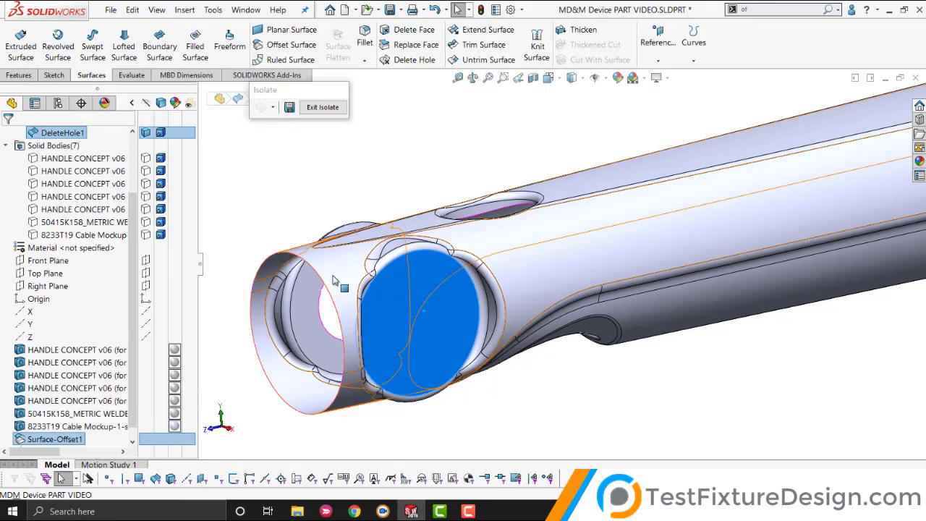
Examine the remaining openings in the handle surface around its open end, upper hole and side bosses.
scroll(544, 276, "up", 1)
middle_click_drag(544, 278, 540, 300)
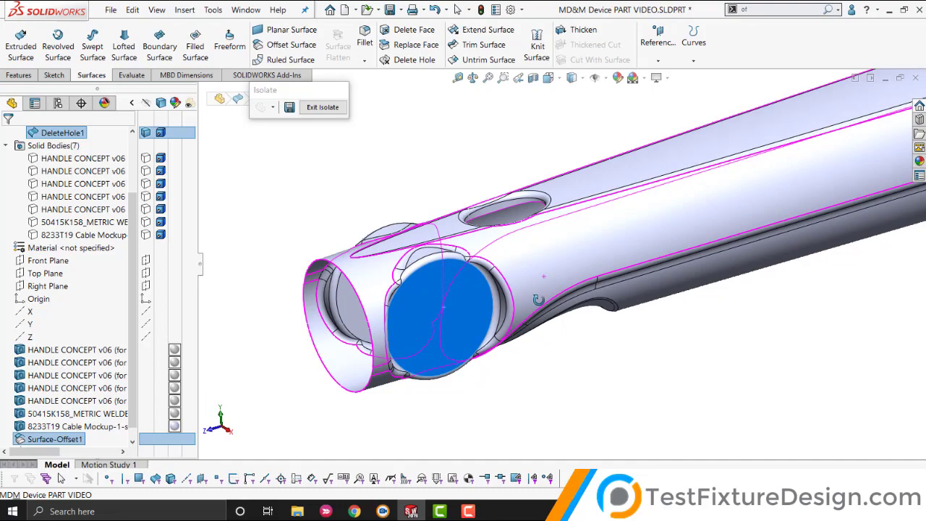
left_click(612, 353)
middle_click_drag(612, 353, 563, 218)
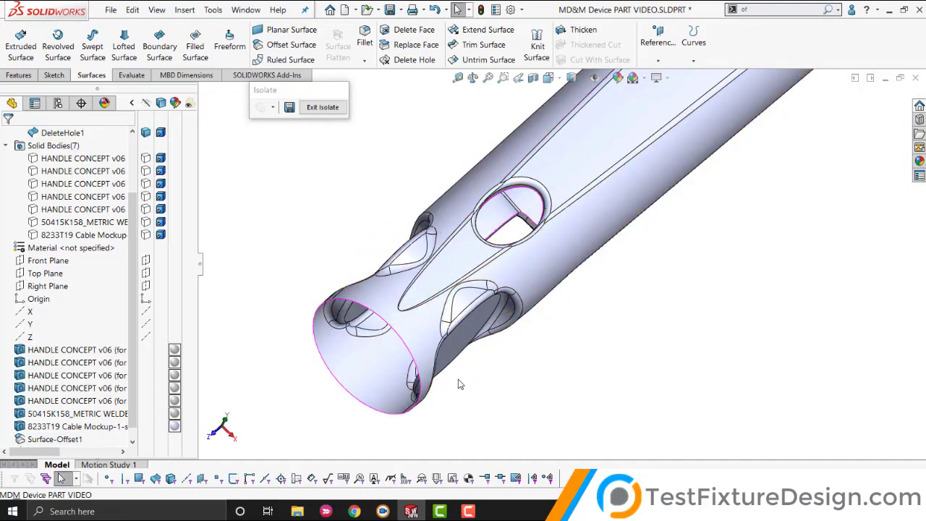
middle_click_drag(459, 384, 498, 298)
left_click(486, 264)
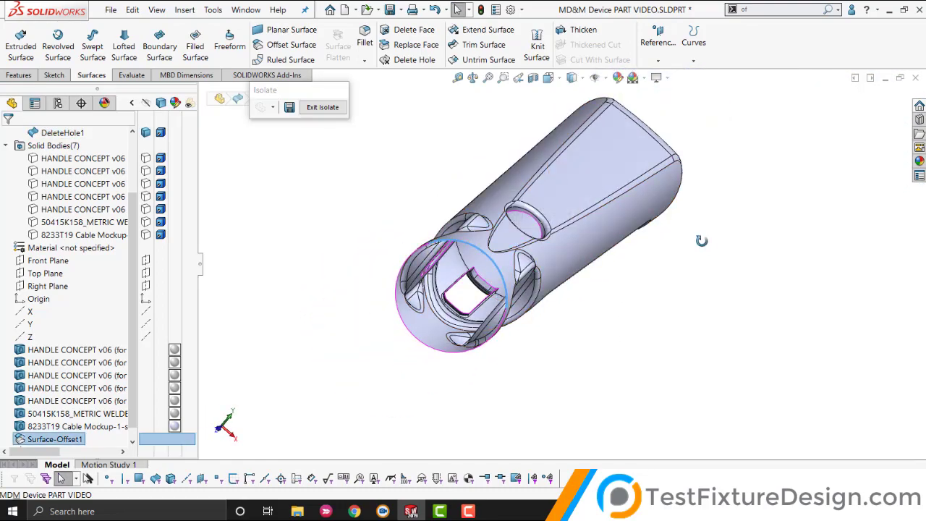
middle_click_drag(703, 238, 570, 217)
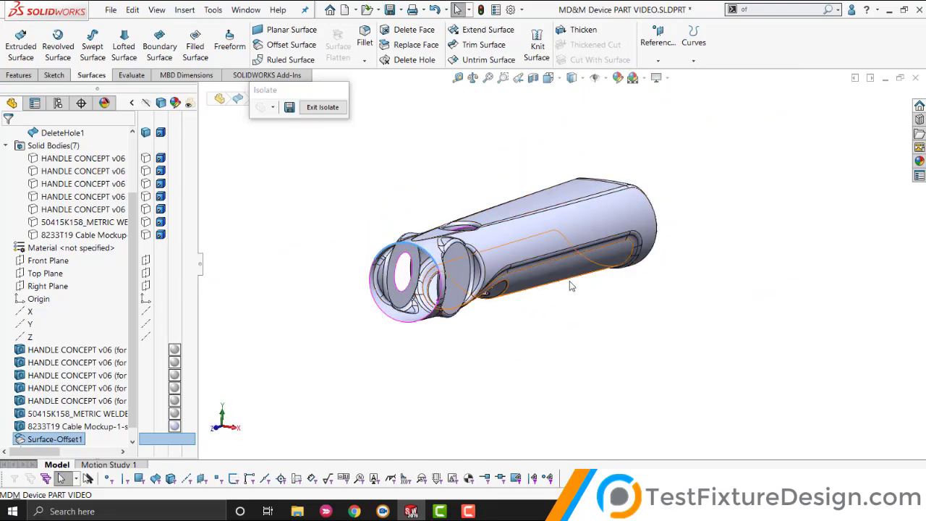
scroll(397, 127, "down", 2)
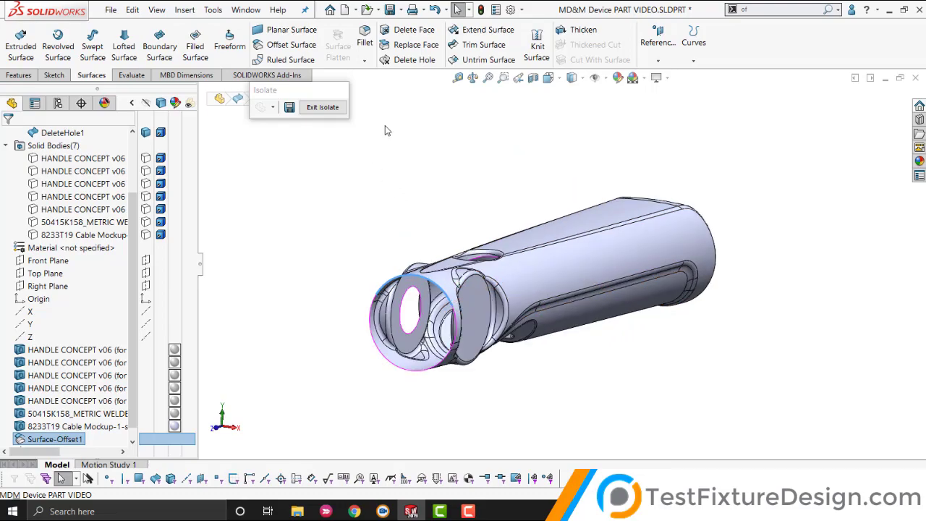
Run a stringent Check on selected items only, with the DeleteHole1 surface body added to the items to check.
left_click(129, 75)
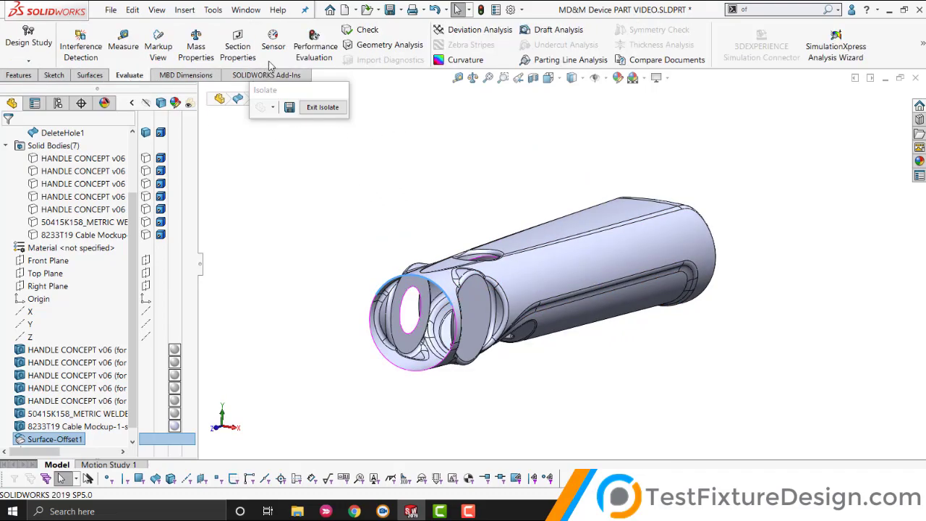
left_click(368, 30)
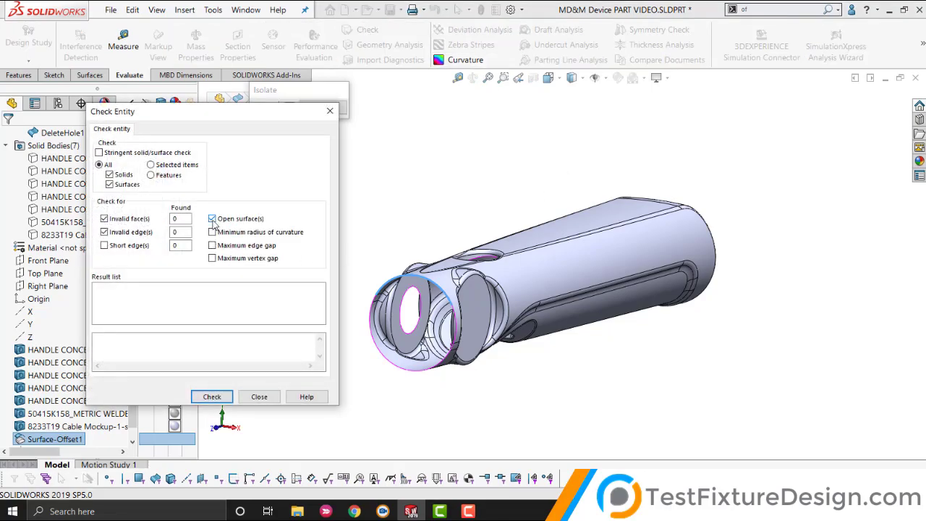
left_click(151, 165)
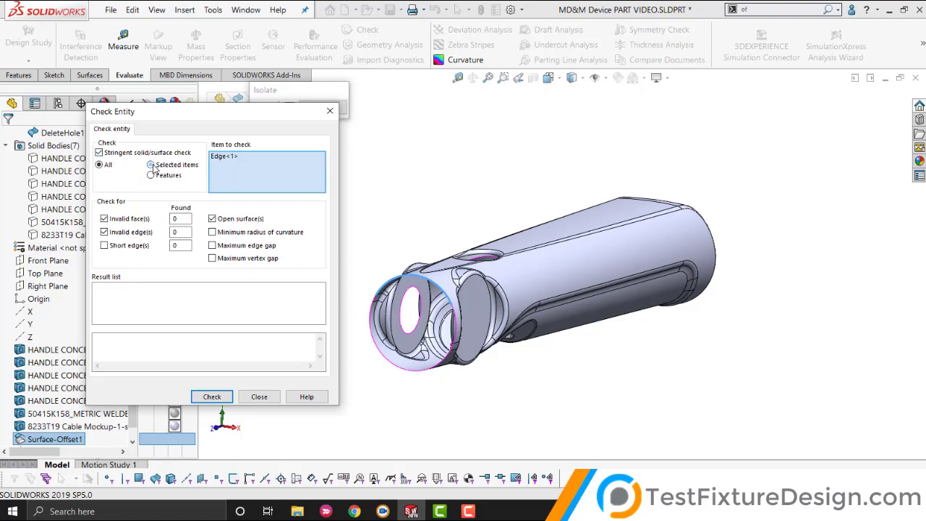
left_click(538, 262)
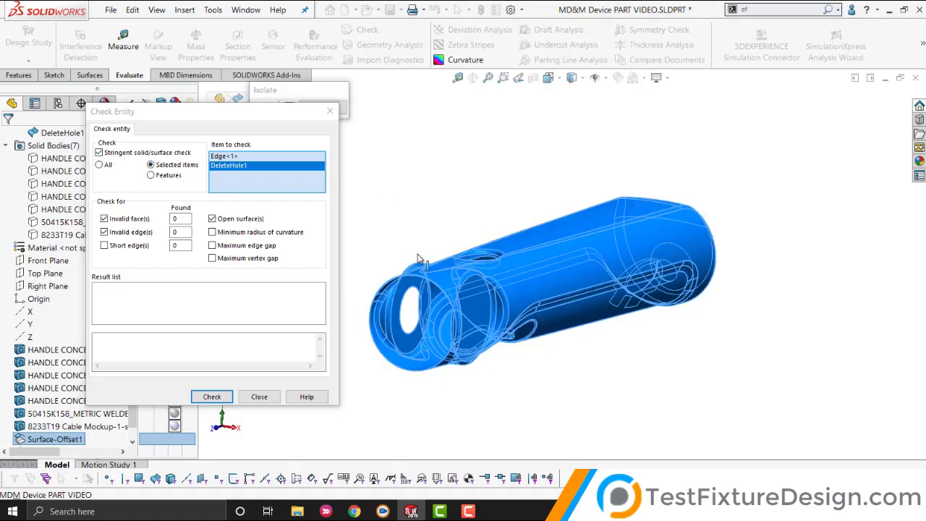
left_click(211, 396)
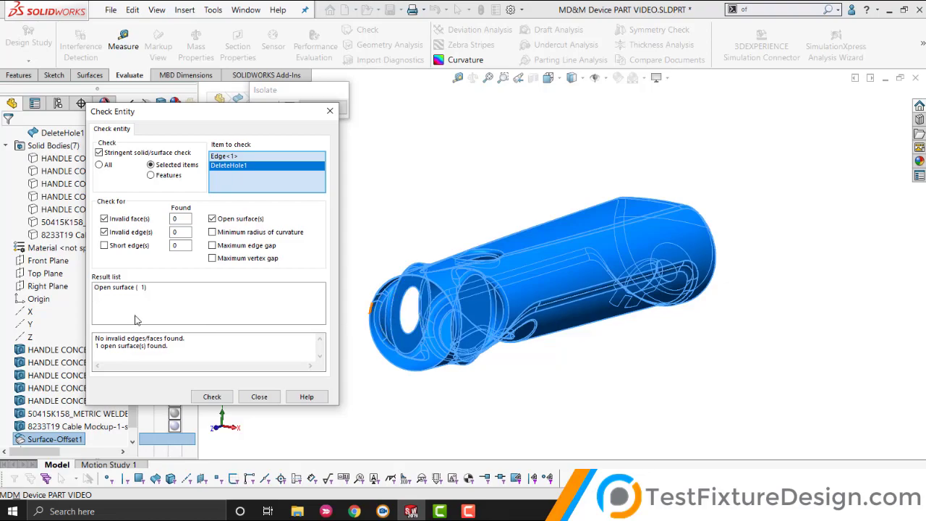
Highlight the open surface result, inspect its boundary edges along the handle, and close the entity check.
left_click(126, 288)
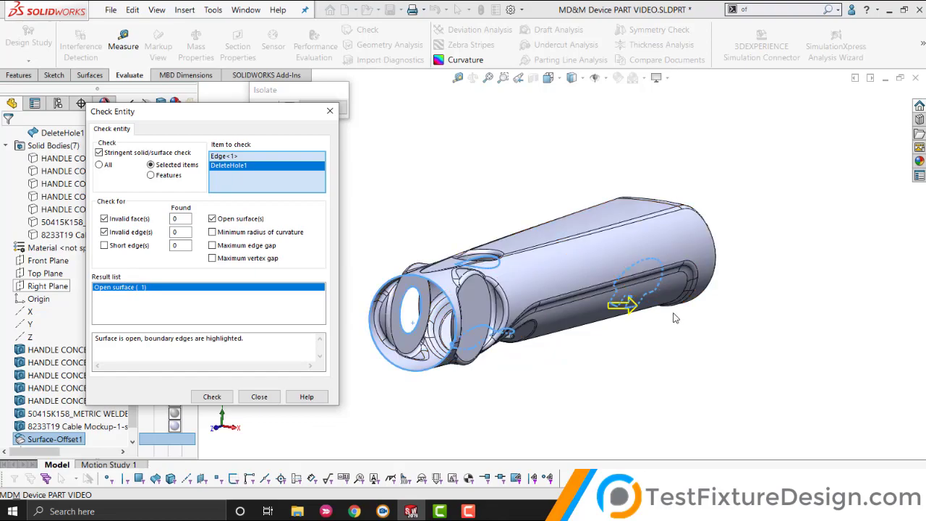
middle_click_drag(649, 302, 568, 262)
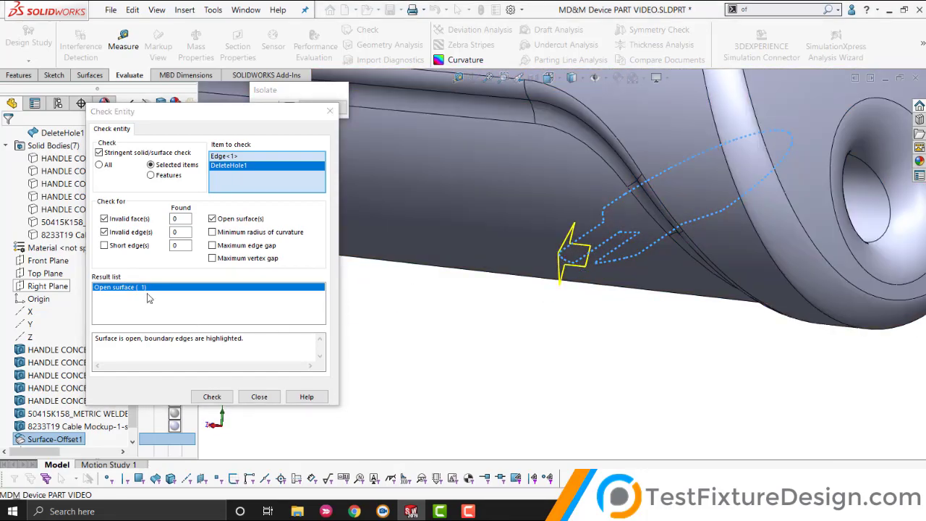
scroll(691, 200, "up", 10)
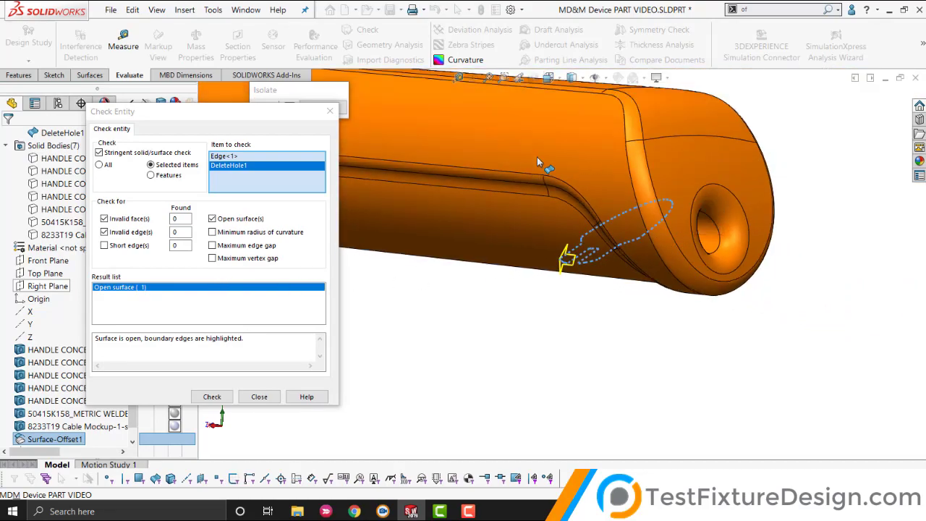
middle_click_drag(464, 180, 635, 234)
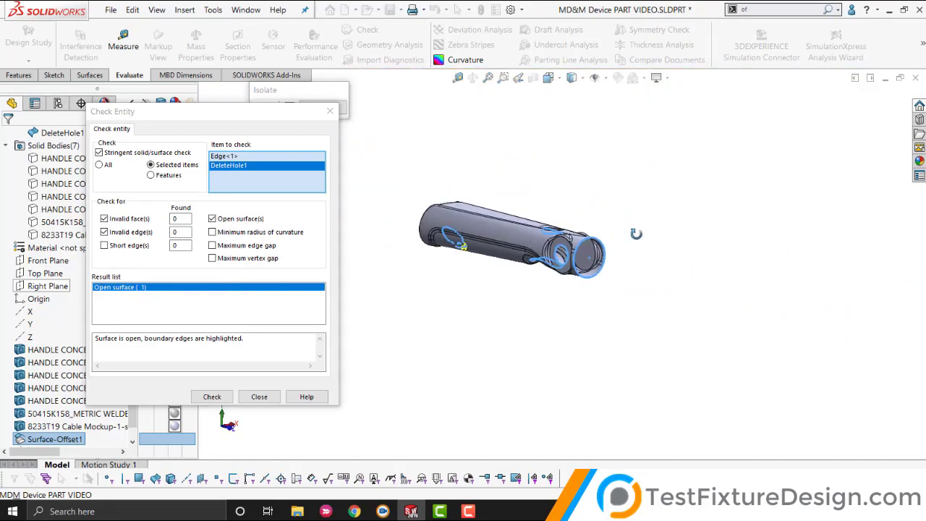
scroll(549, 230, "down", 3)
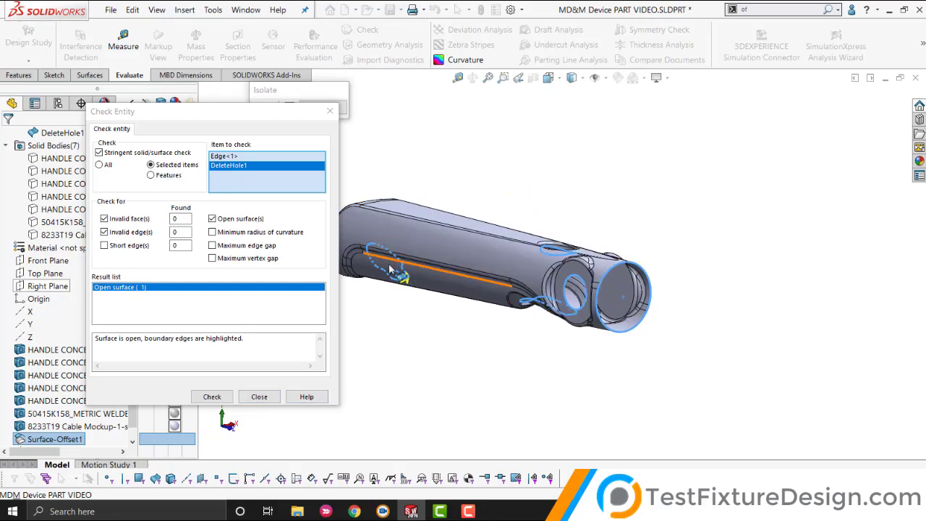
left_click(259, 396)
left_click(281, 397)
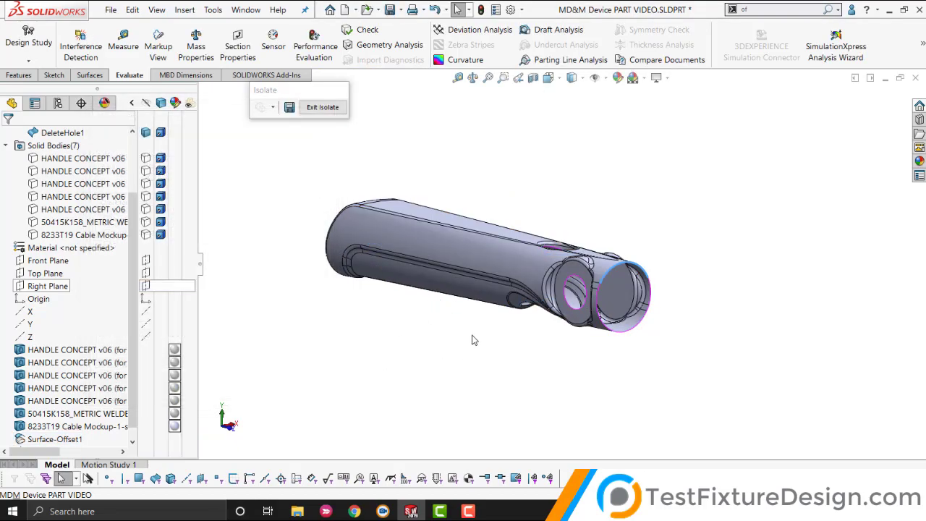
Look up the display colour assigned to Surfaces, Open Edges in the system colour options.
scroll(547, 230, "down", 3)
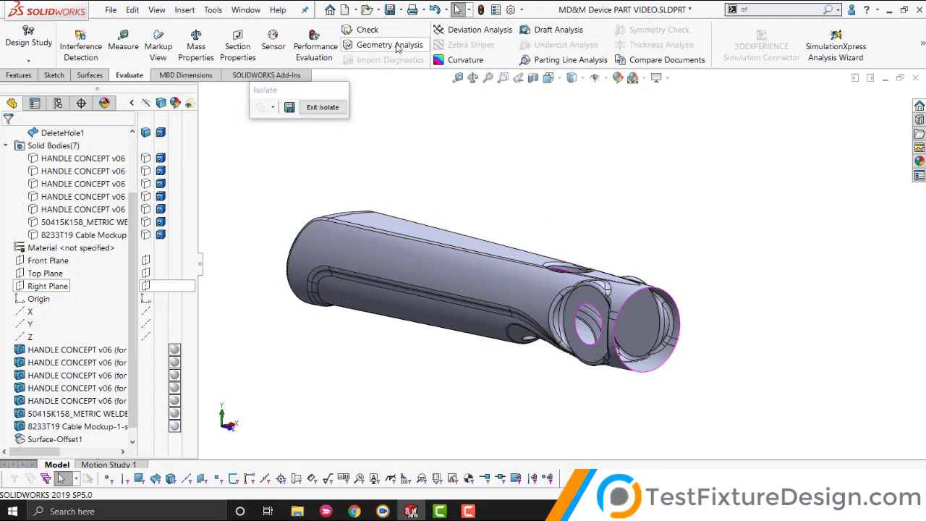
left_click(511, 10)
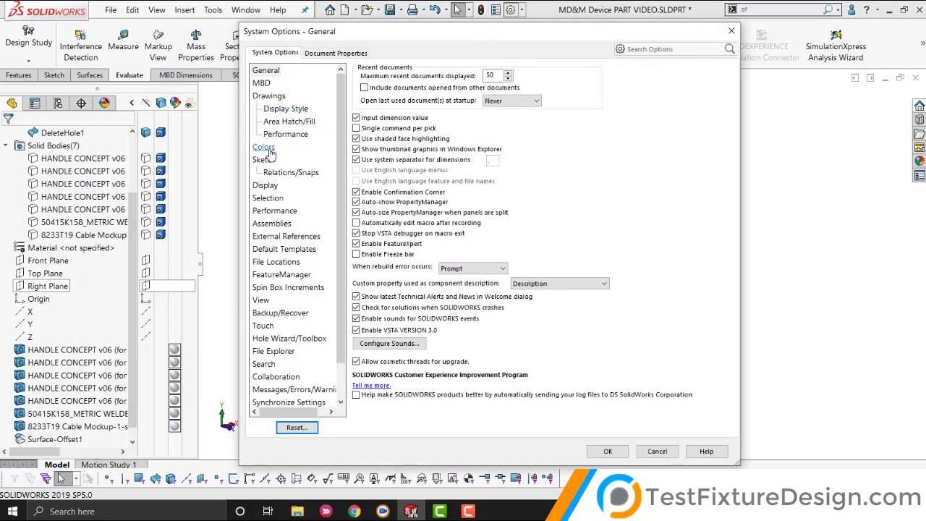
left_click(265, 147)
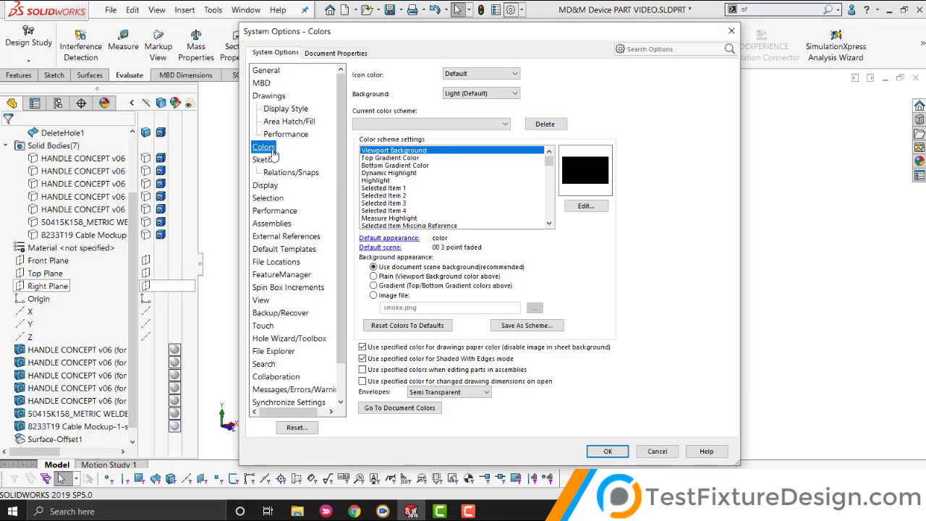
scroll(487, 203, "down", 10)
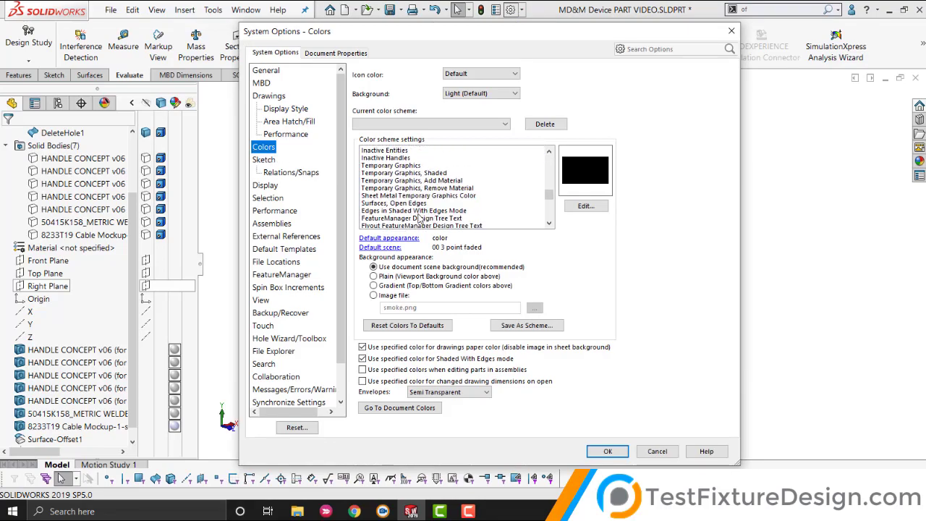
left_click(397, 211)
left_click(397, 202)
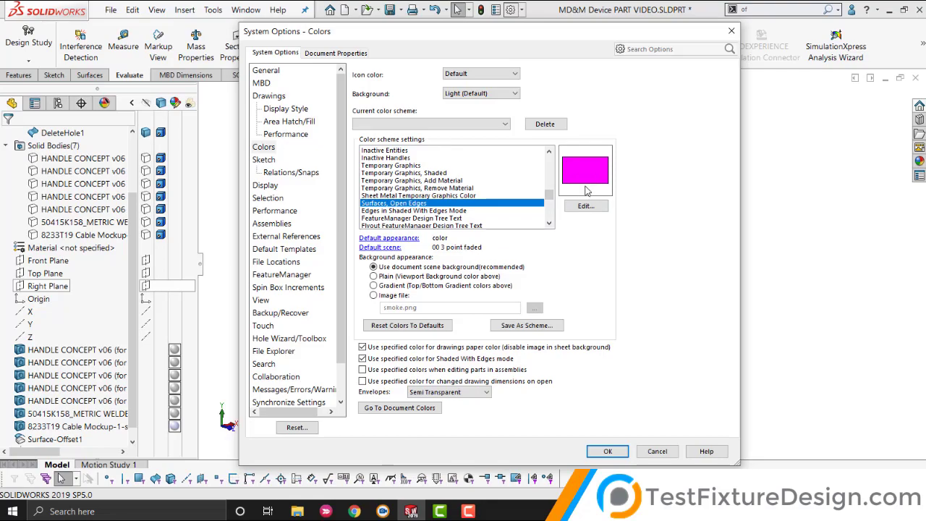
left_click(607, 451)
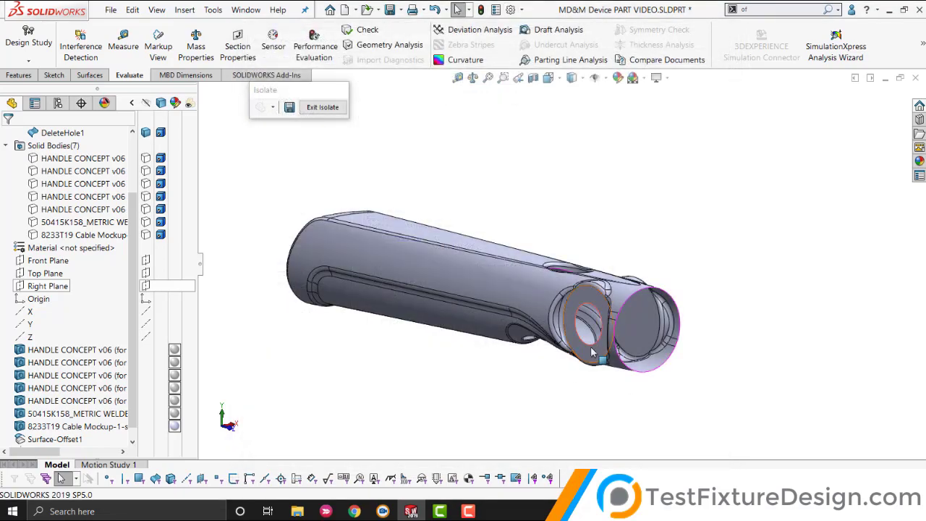
Start a Filled Surface for the large open circular end of the handle surface.
scroll(662, 348, "down", 5)
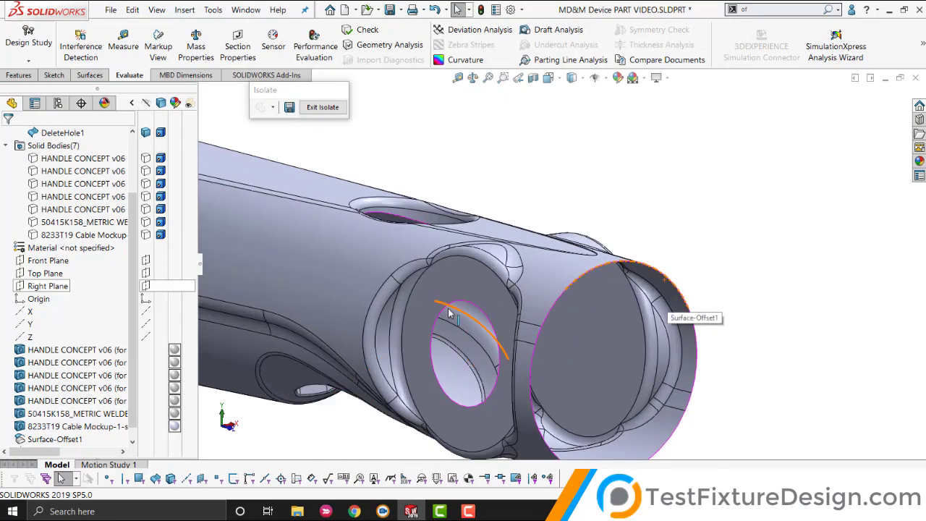
scroll(449, 312, "up", 6)
middle_click_drag(608, 239, 356, 257)
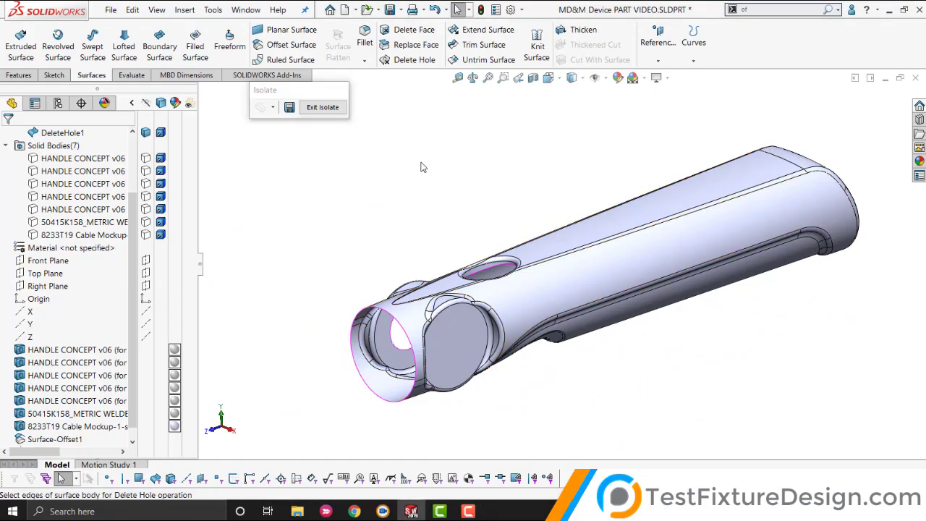
scroll(387, 335, "down", 3)
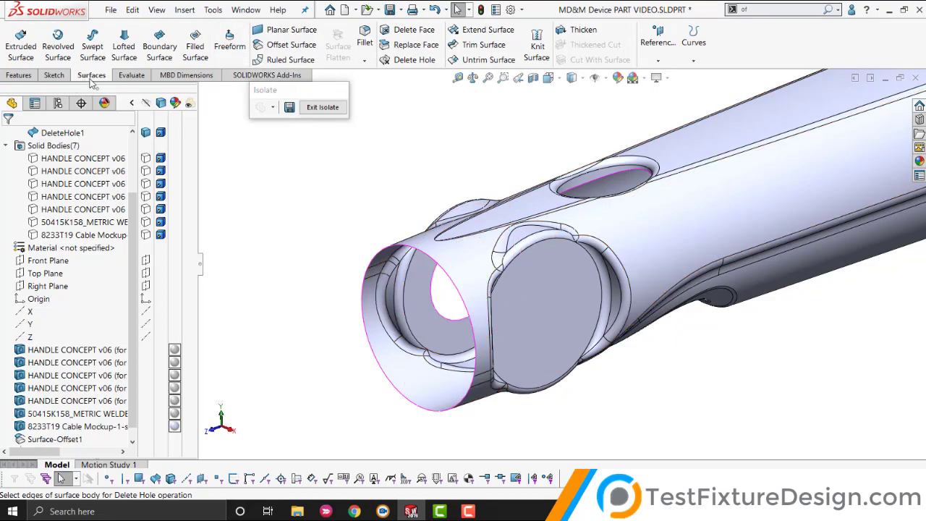
left_click(194, 45)
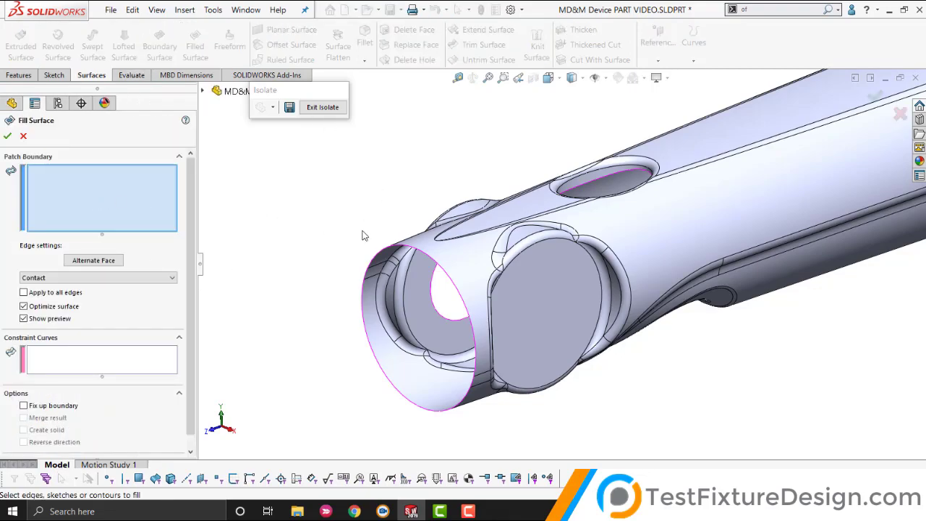
scroll(420, 263, "down", 2)
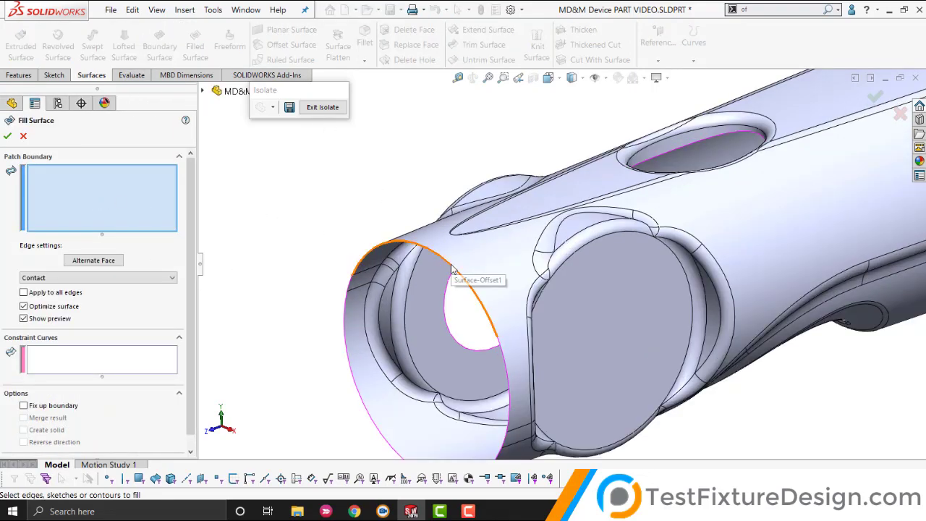
left_click(456, 269)
scroll(452, 269, "down", 2)
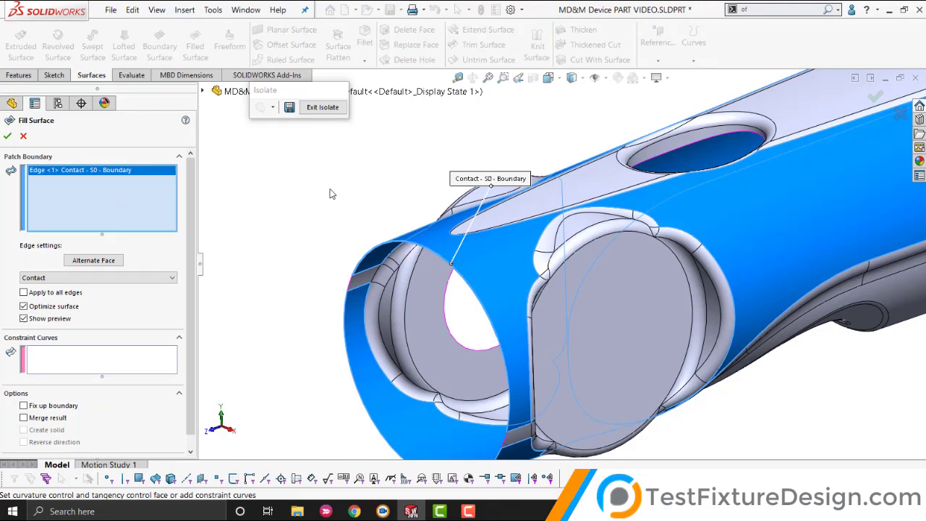
right_click(132, 174)
left_click(155, 176)
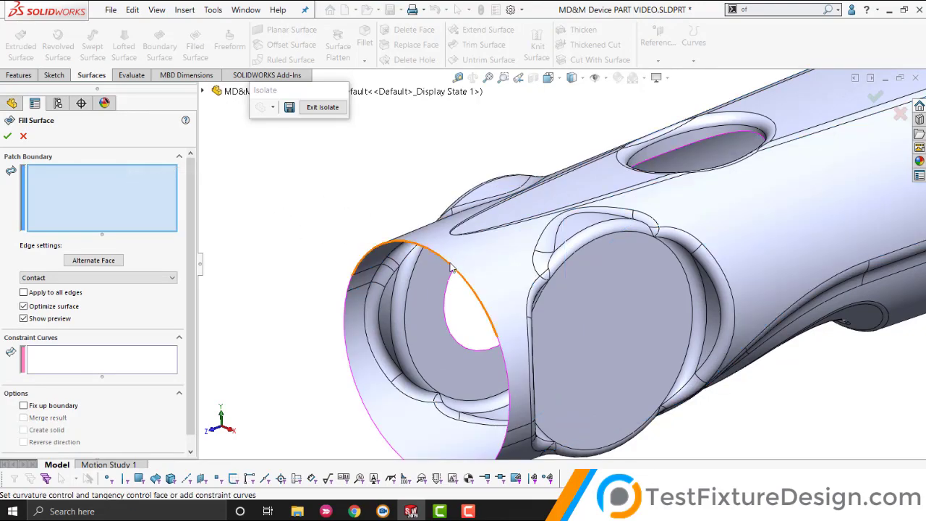
Patch the handle's open circular end using its complete open edge loop as the boundary, with Contact edge settings.
right_click(452, 270)
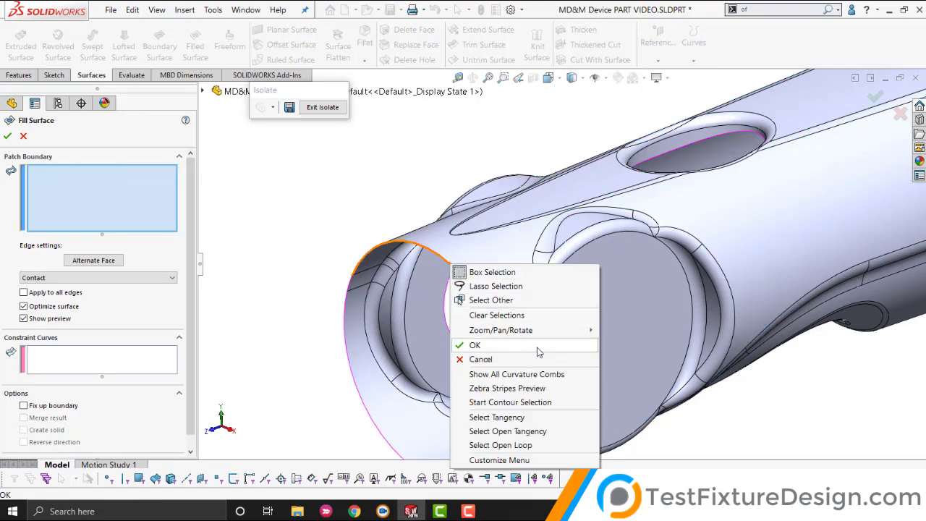
left_click(536, 446)
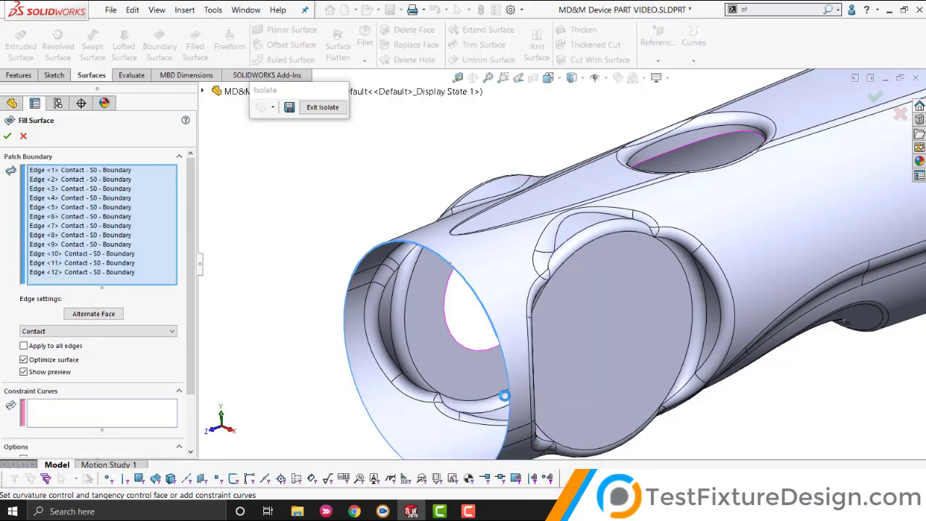
middle_click_drag(533, 403, 625, 325)
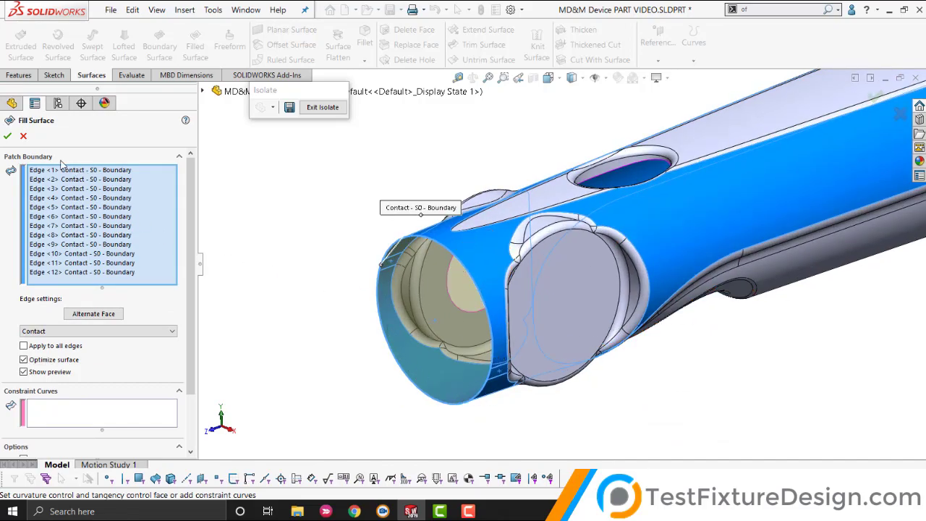
left_click(8, 137)
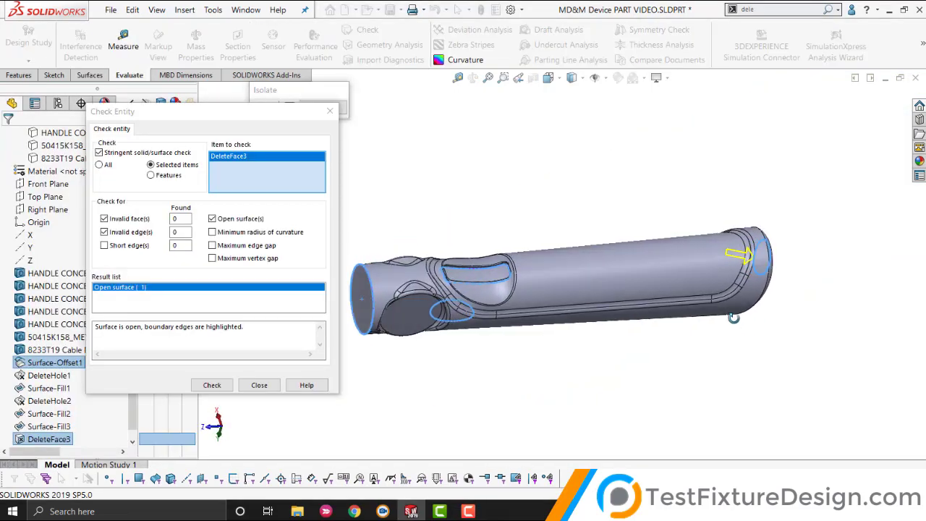
Inspect the open boundary edges highlighted by the entity check, from the trigger opening to the circle on the rear face.
middle_click_drag(733, 317, 754, 316)
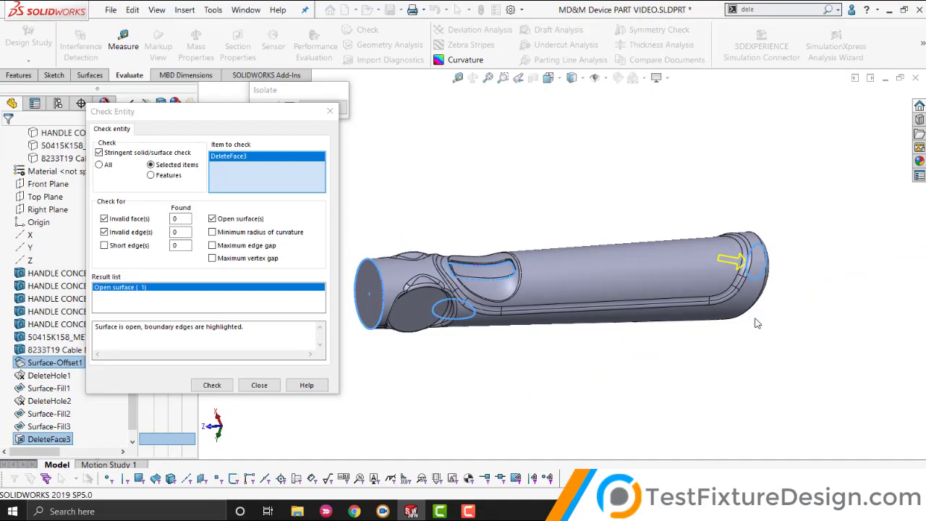
scroll(449, 297, "down", 2)
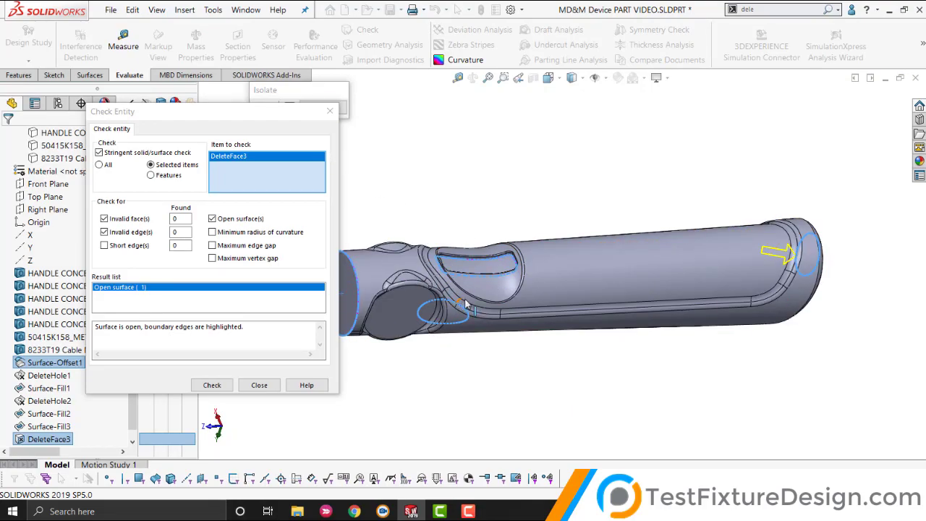
scroll(467, 303, "up", 1)
scroll(492, 289, "down", 1)
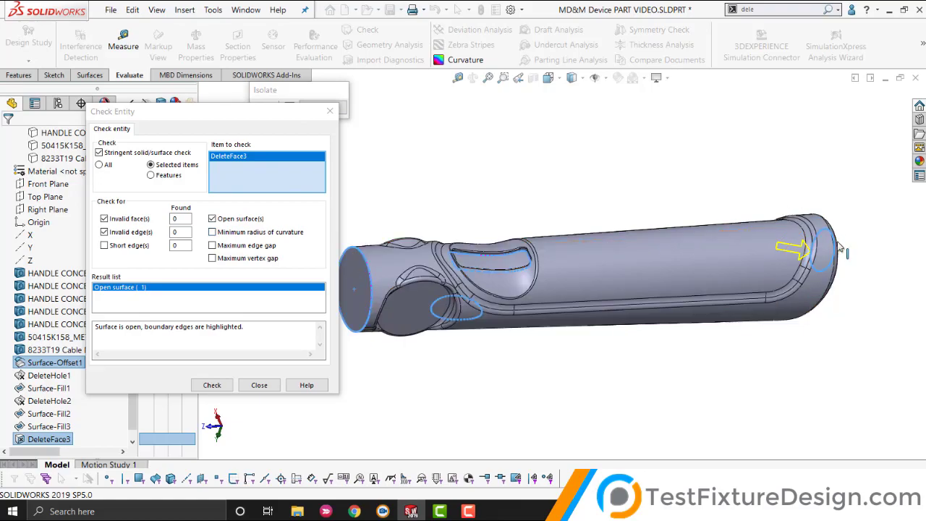
middle_click_drag(844, 250, 740, 255)
scroll(711, 269, "down", 7)
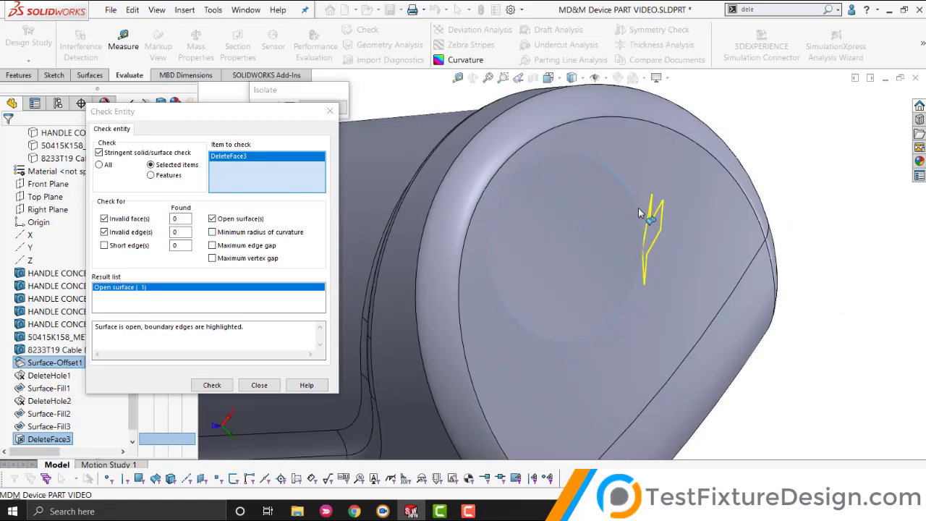
scroll(615, 275, "up", 3)
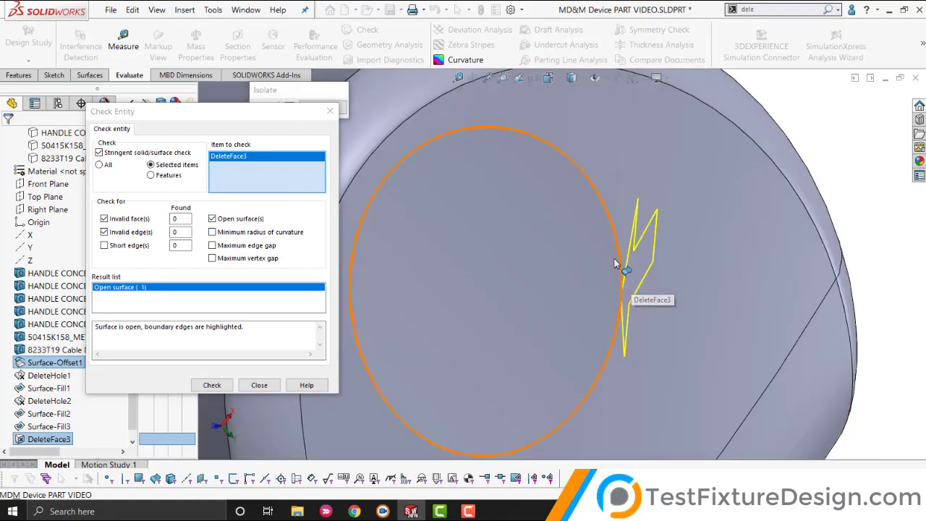
Add the circular patch on the handle's rear face to the items to check and close the entity check.
left_click(540, 255)
scroll(556, 241, "down", 3)
left_click(654, 190)
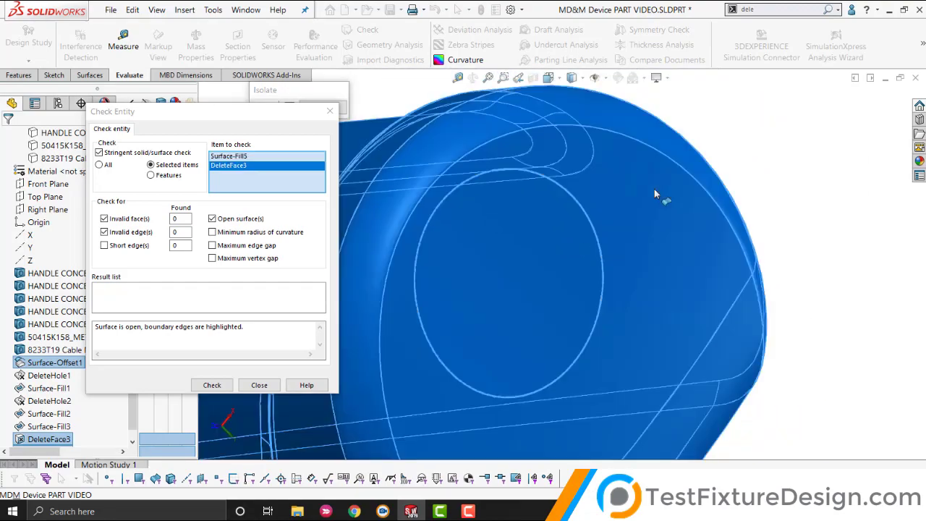
scroll(616, 242, "up", 6)
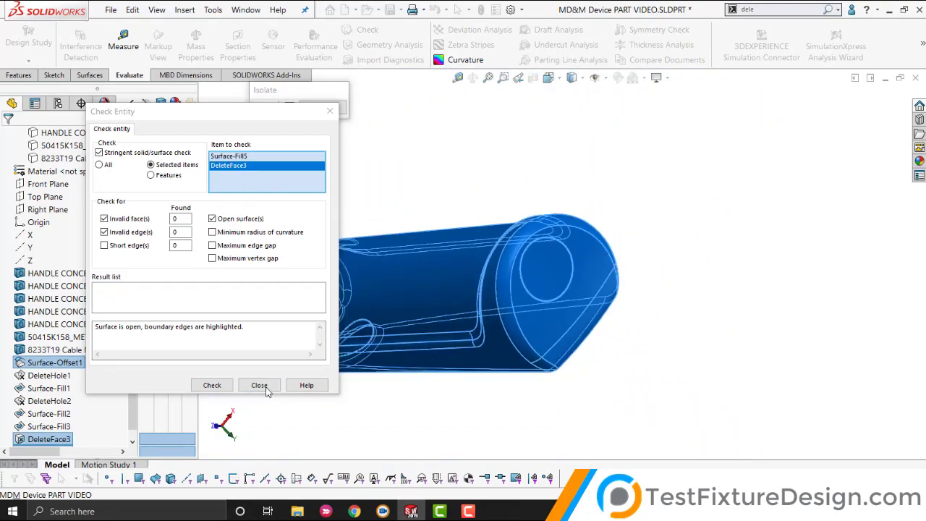
left_click(260, 386)
Knit the handle surface and all its fill patches together with Create solid, Merge entities and Gap Control enabled.
scroll(430, 250, "down", 3)
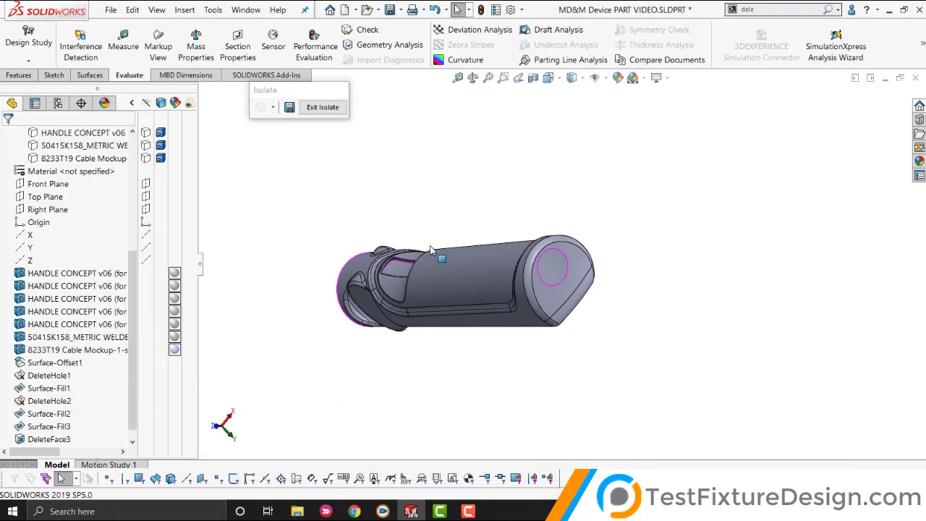
middle_click_drag(431, 249, 511, 252)
left_click(758, 11)
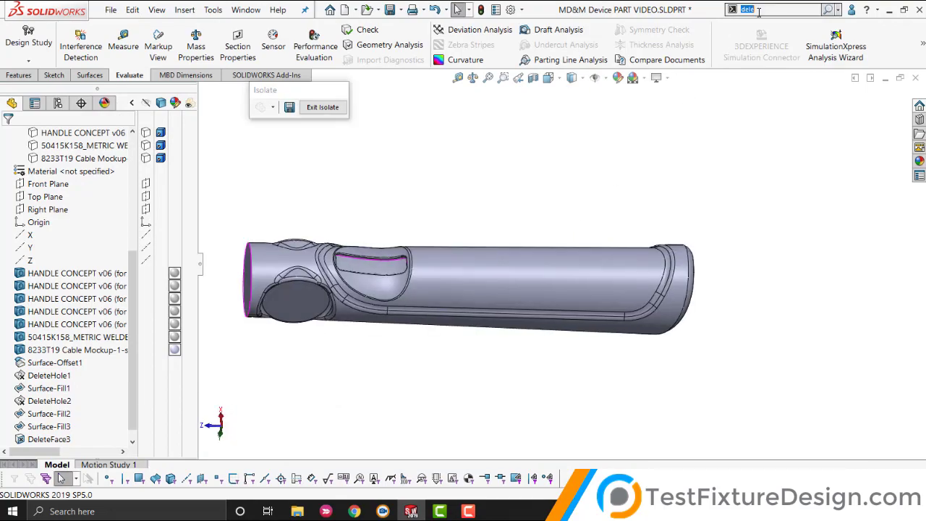
type("knit")
left_click(761, 24)
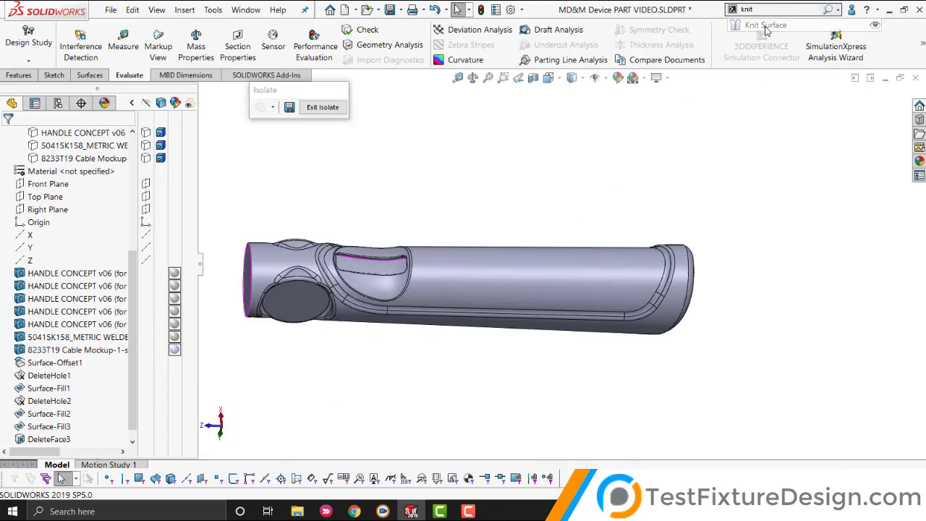
left_click_drag(224, 237, 760, 376)
middle_click_drag(407, 325, 442, 307)
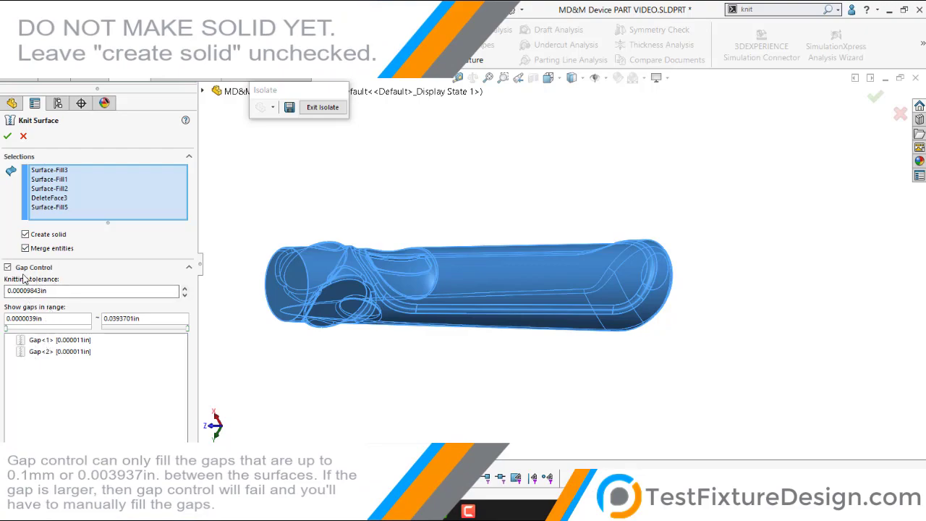
key("Return")
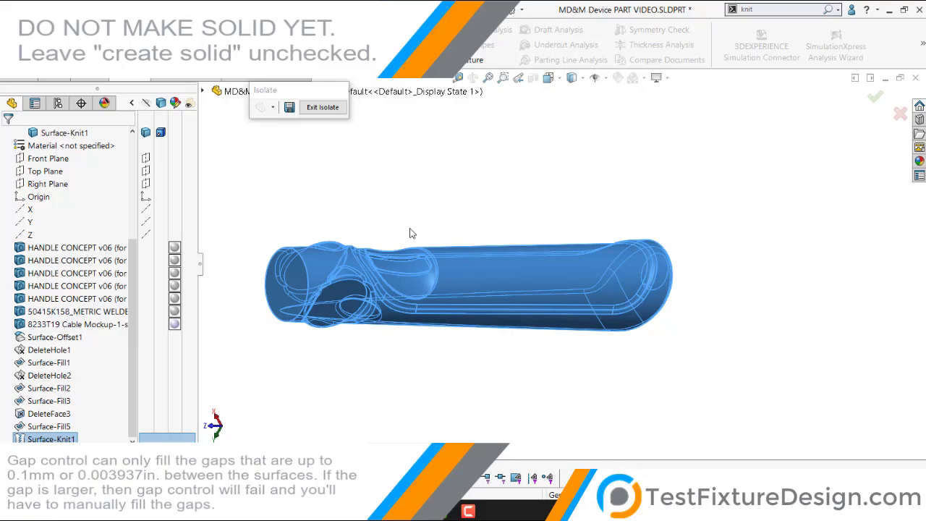
Copy all tangent faces of the trigger body with an Offset Surface at 0.000 in.
middle_click_drag(541, 262, 721, 285)
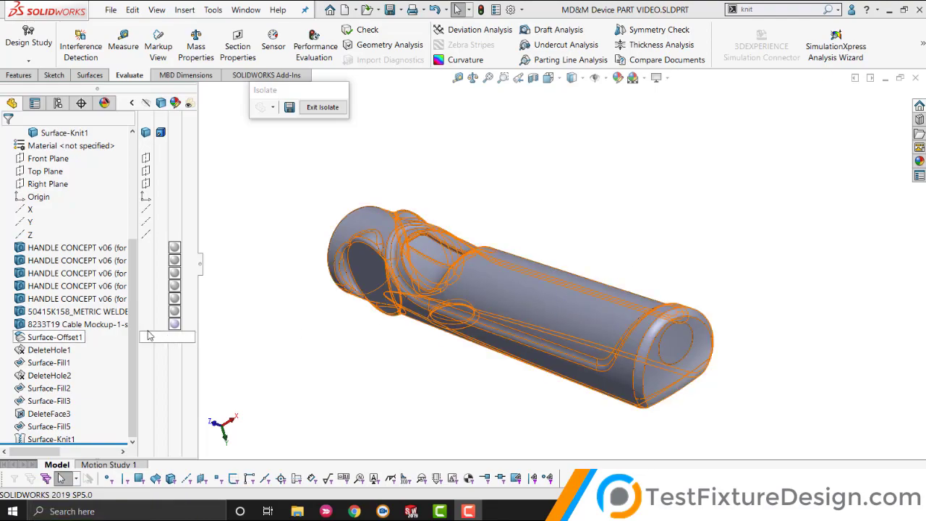
left_click(93, 302)
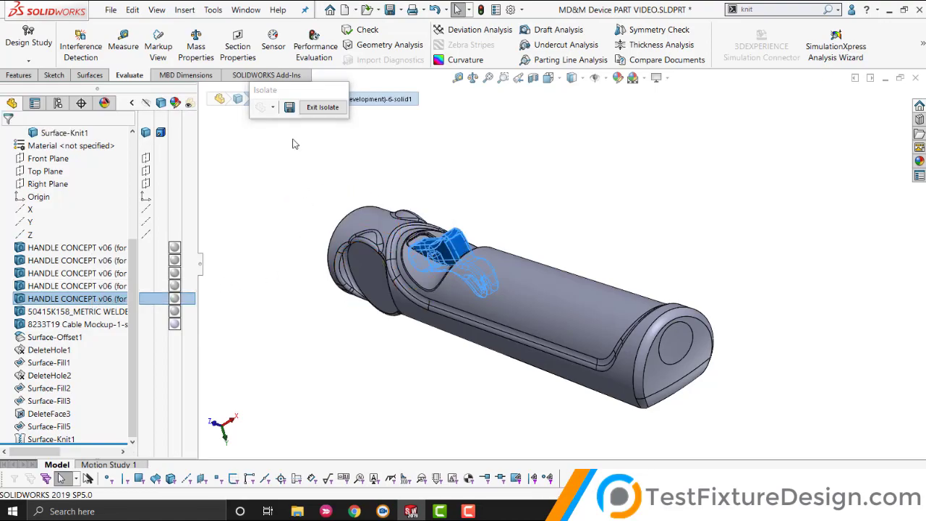
middle_click_drag(600, 254, 628, 194)
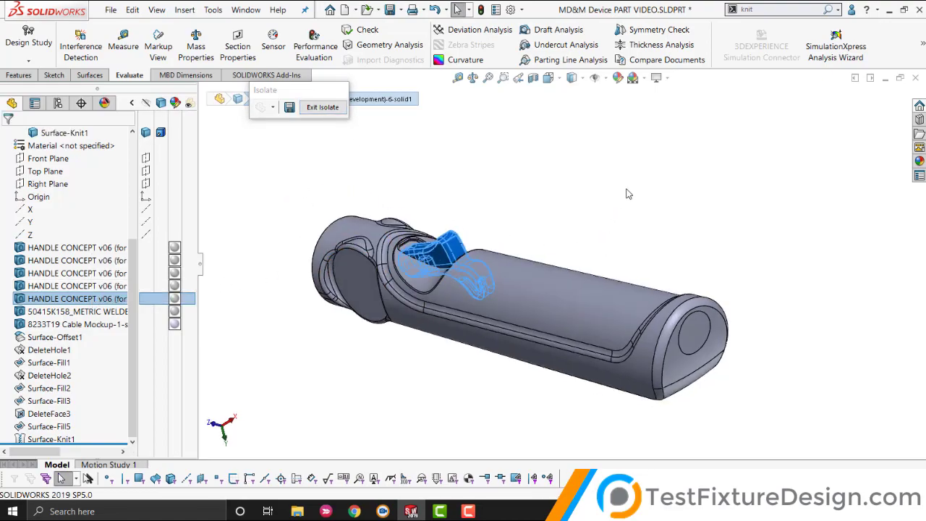
scroll(475, 265, "down", 4)
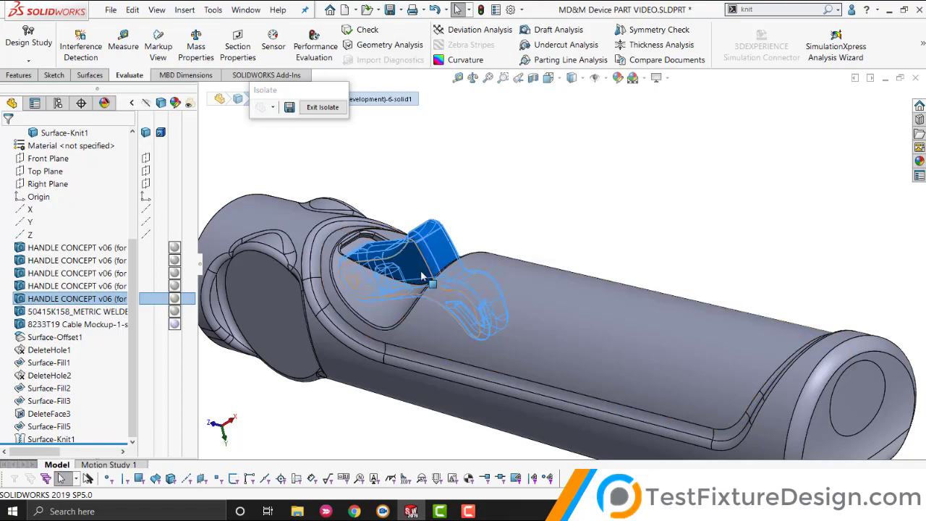
left_click(754, 10)
type("offset")
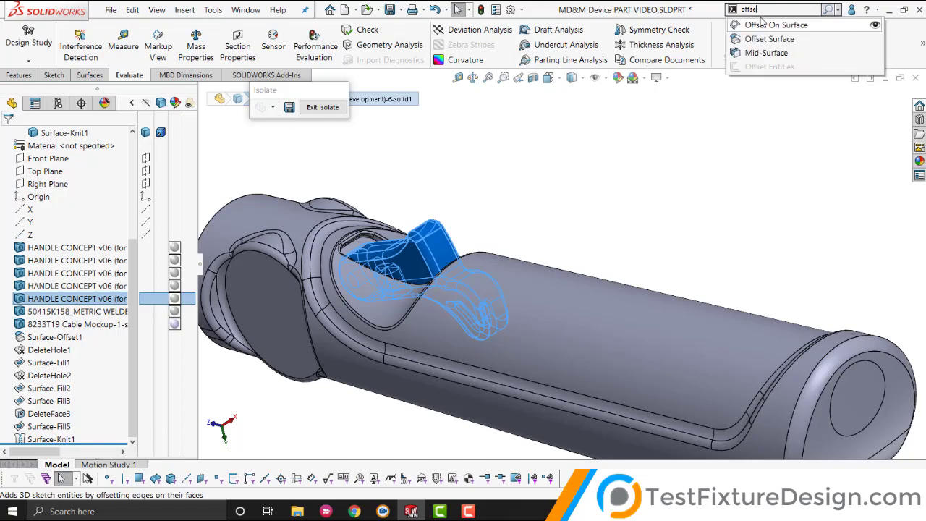
left_click(770, 39)
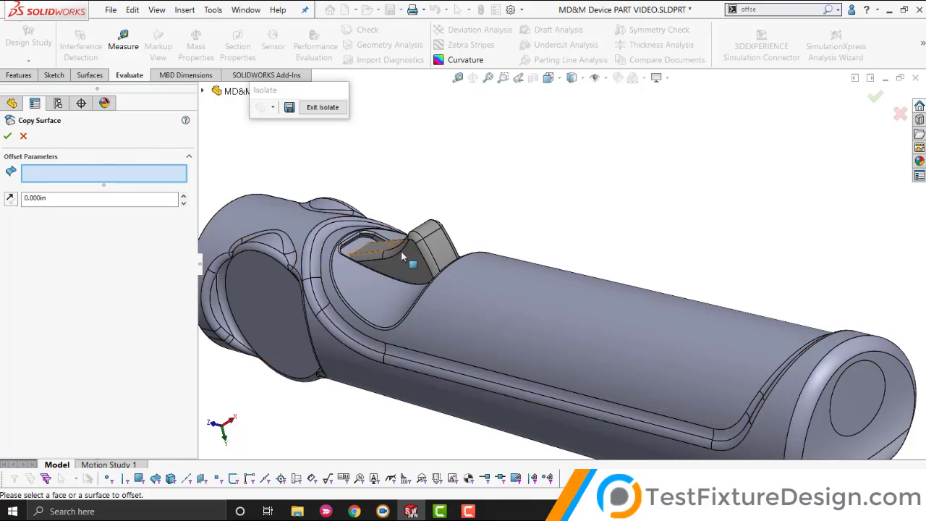
right_click(440, 248)
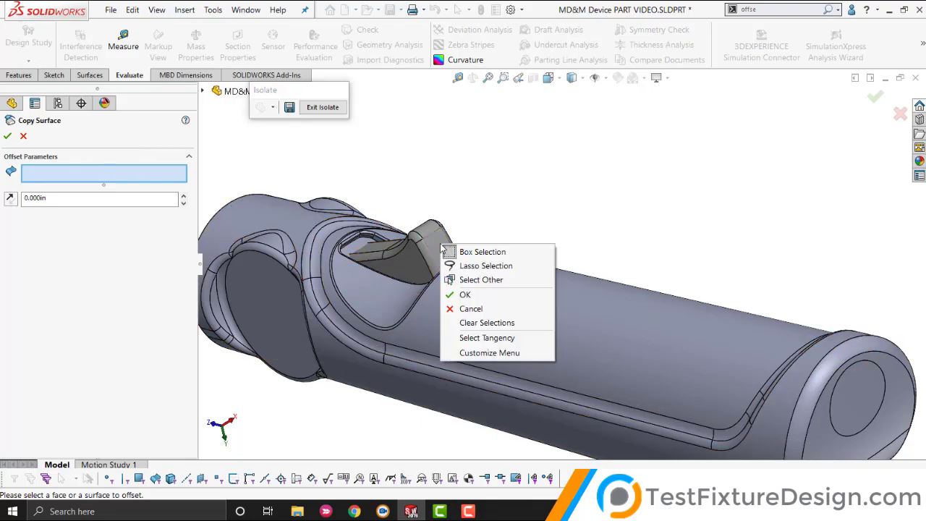
left_click(529, 338)
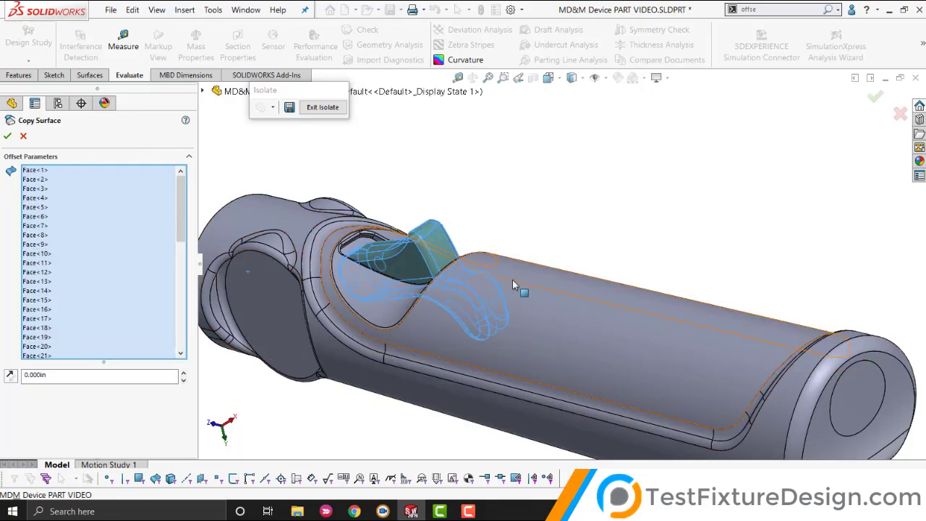
left_click(7, 136)
Section the model lengthwise with a planar section at 0.000 in offset to expose the trigger inside the handle.
middle_click_drag(328, 231, 454, 264)
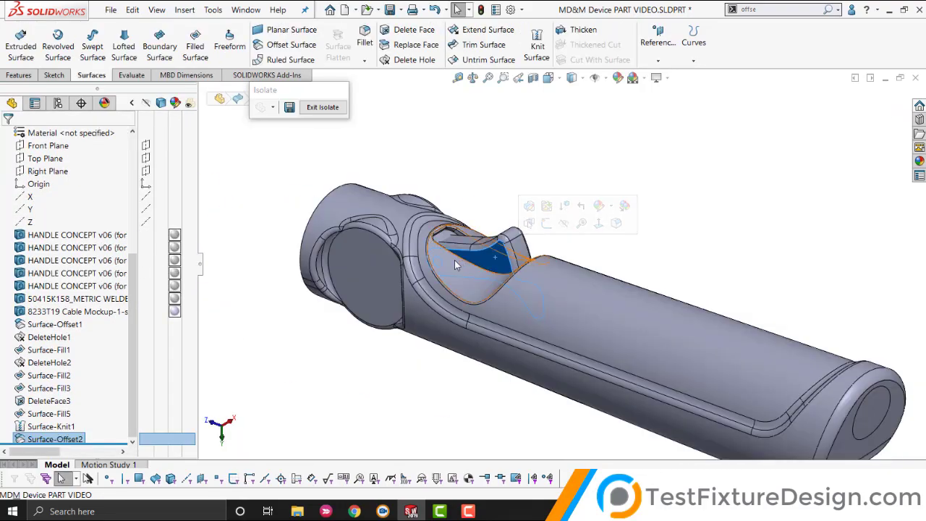
middle_click_drag(540, 288, 548, 274)
scroll(525, 289, "down", 2)
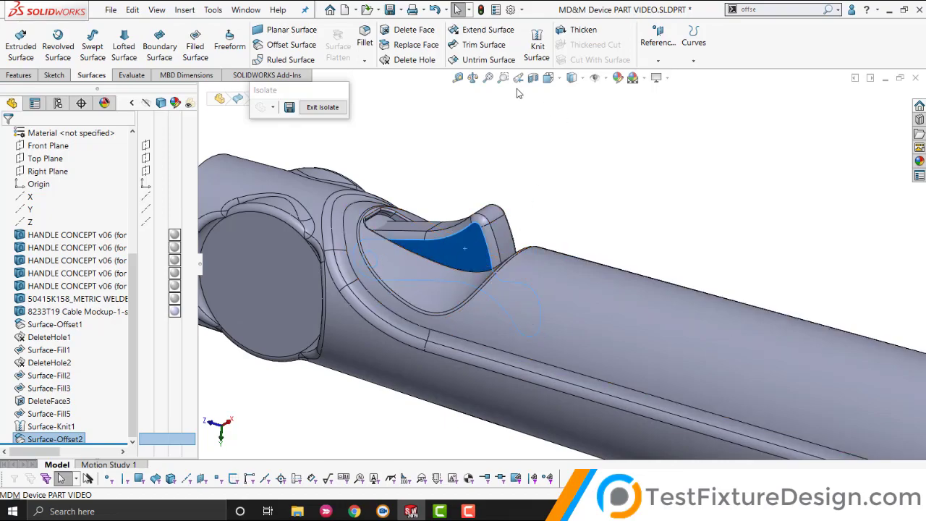
left_click(533, 77)
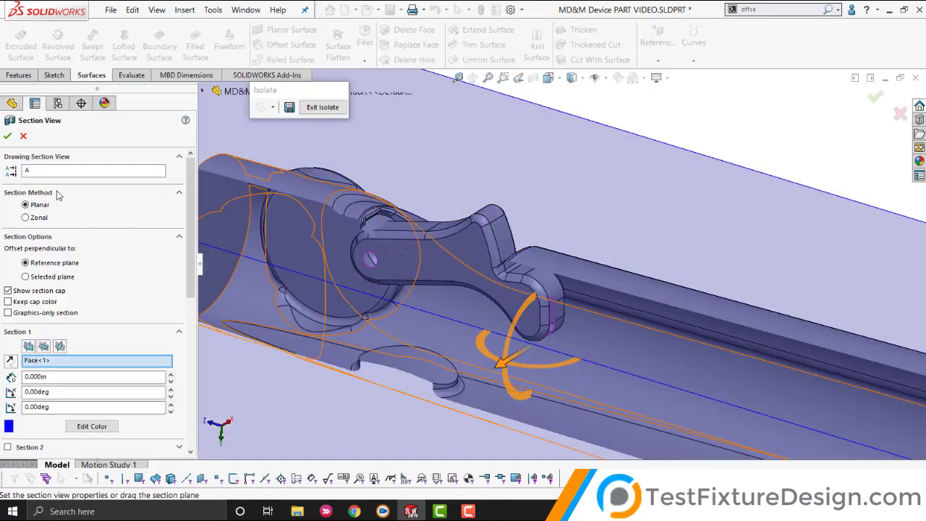
left_click(7, 137)
scroll(604, 253, "down", 3)
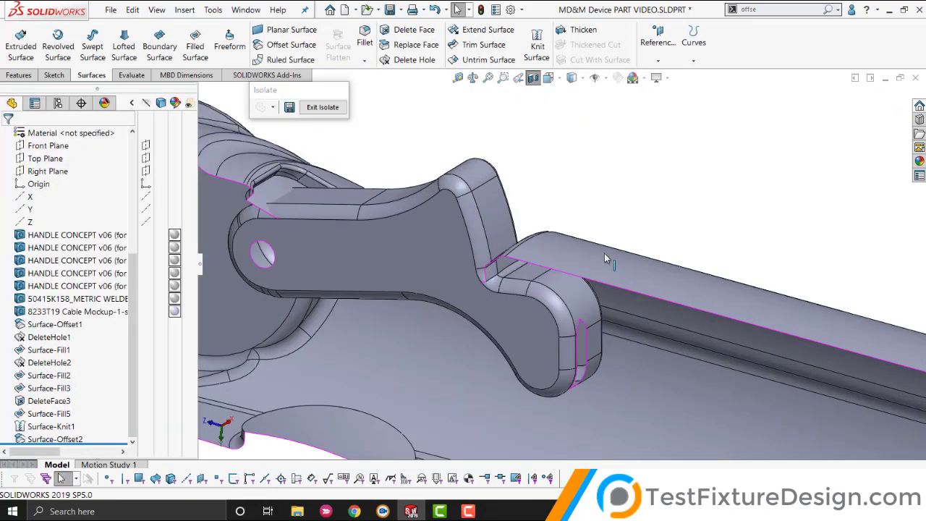
Examine the handle surface and the trigger's hidden faces, from the rear ledge around the lower end to the underside, and turn off the section view.
left_click(599, 256)
middle_click_drag(597, 257, 553, 263)
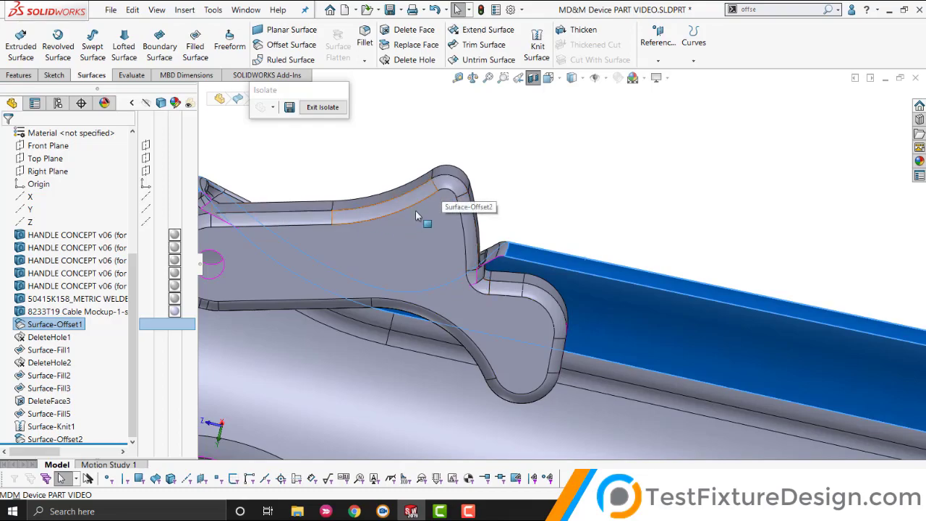
left_click(506, 284)
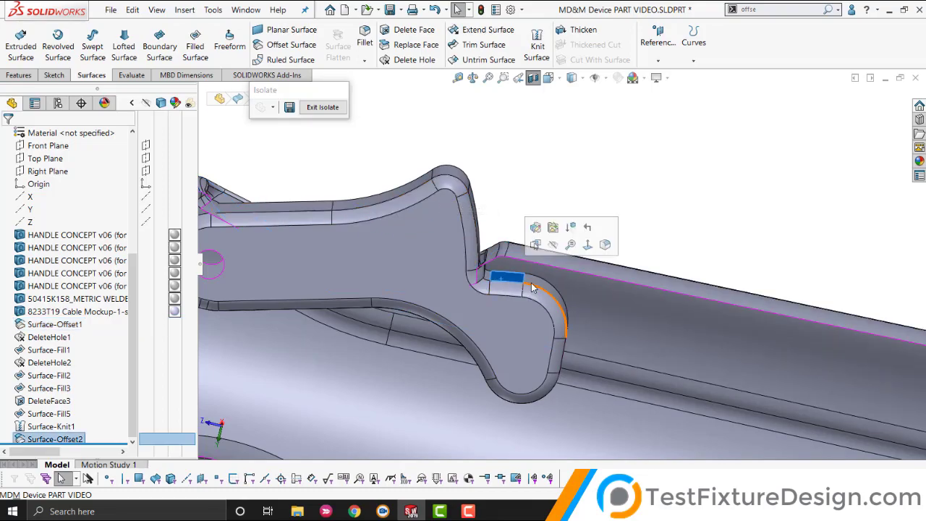
left_click(563, 336)
left_click(548, 370)
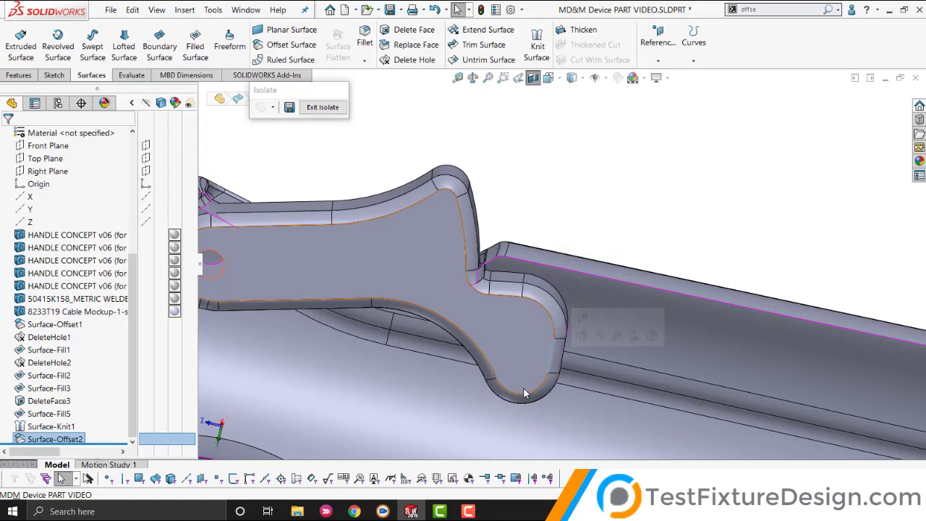
left_click(524, 390)
left_click(472, 366)
left_click(442, 327)
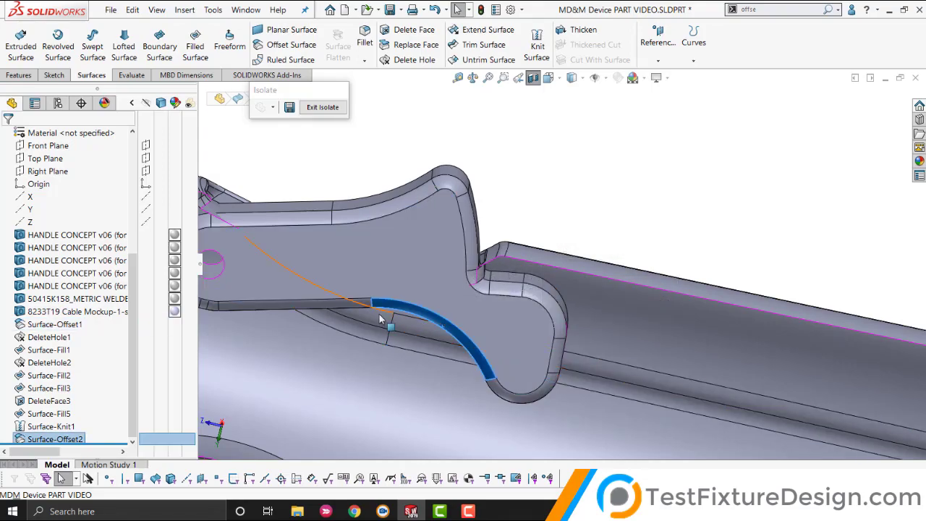
left_click(340, 305)
scroll(340, 305, "up", 1)
scroll(406, 286, "up", 1)
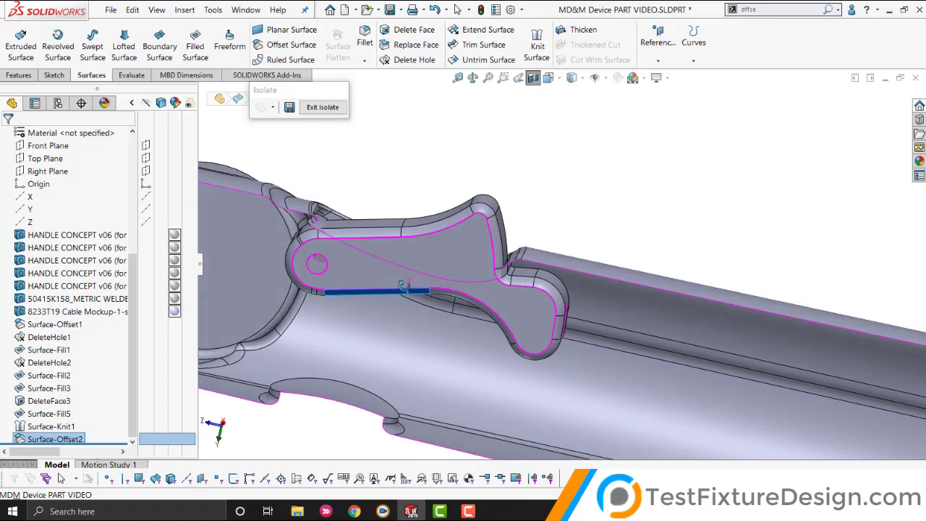
scroll(628, 194, "up", 1)
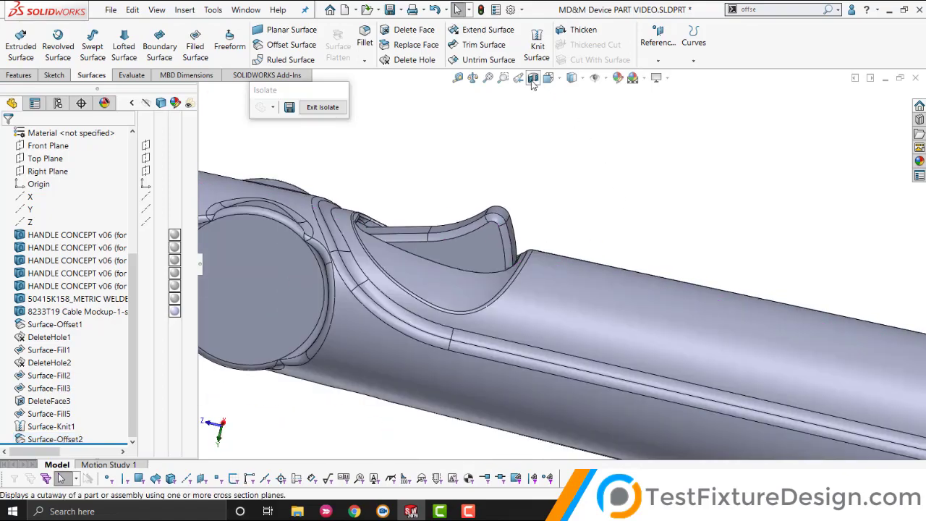
left_click(534, 79)
Mutually trim the trigger's offset surface and the knitted handle surface, keeping the protruding trigger portion and the outer handle shell.
left_click(484, 45)
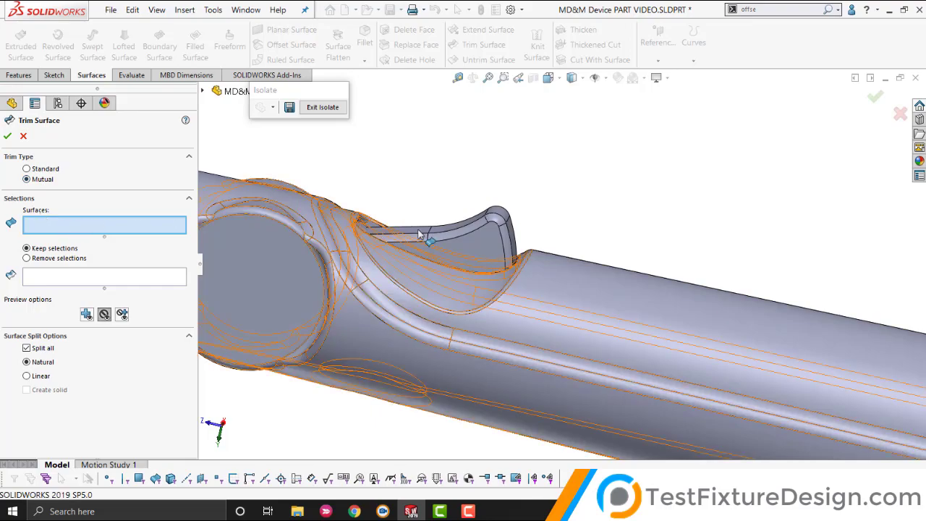
left_click(489, 242)
left_click(651, 319)
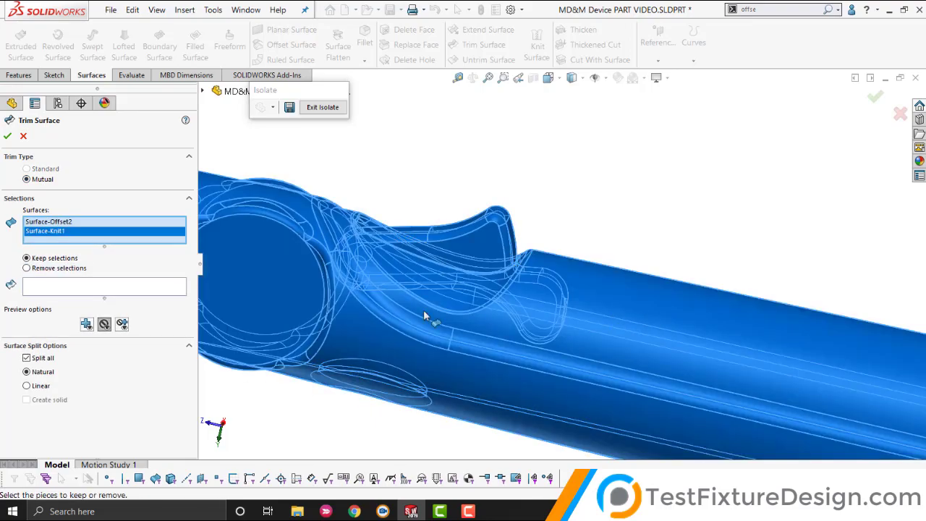
left_click(64, 289)
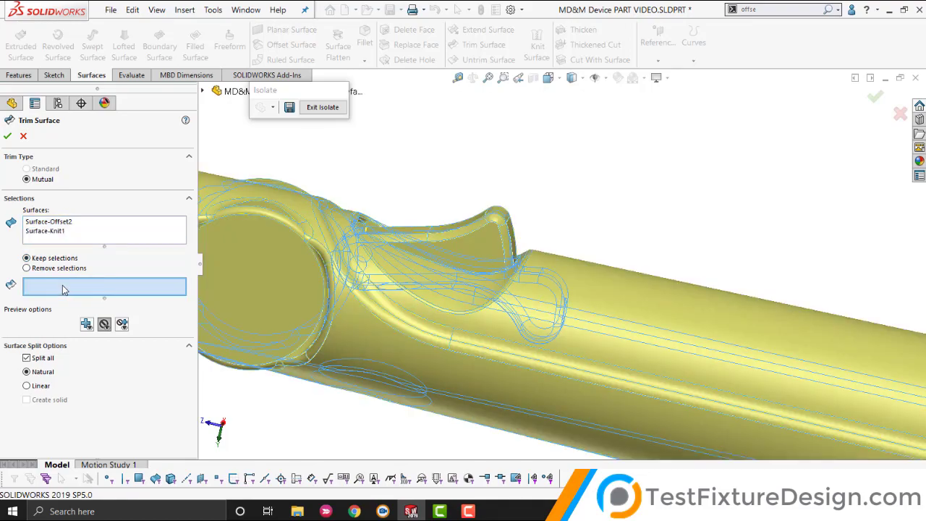
left_click(491, 242)
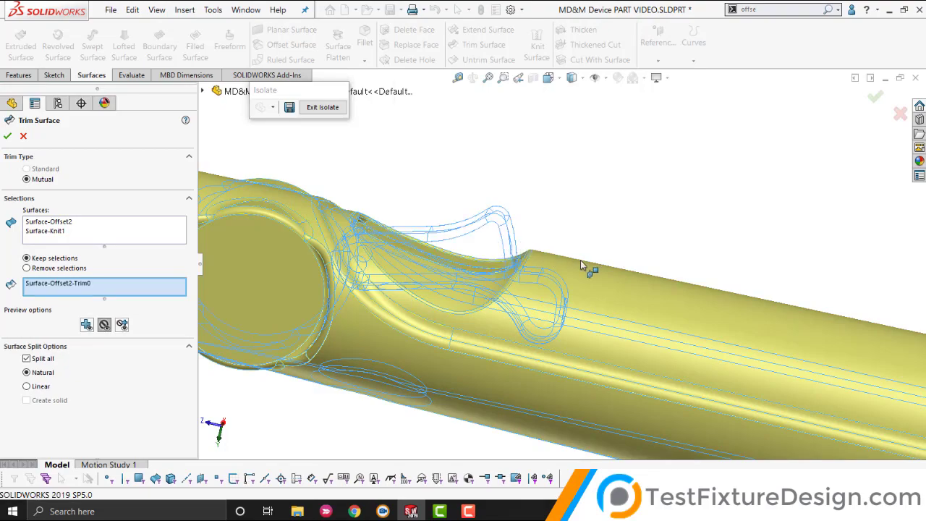
left_click(632, 296)
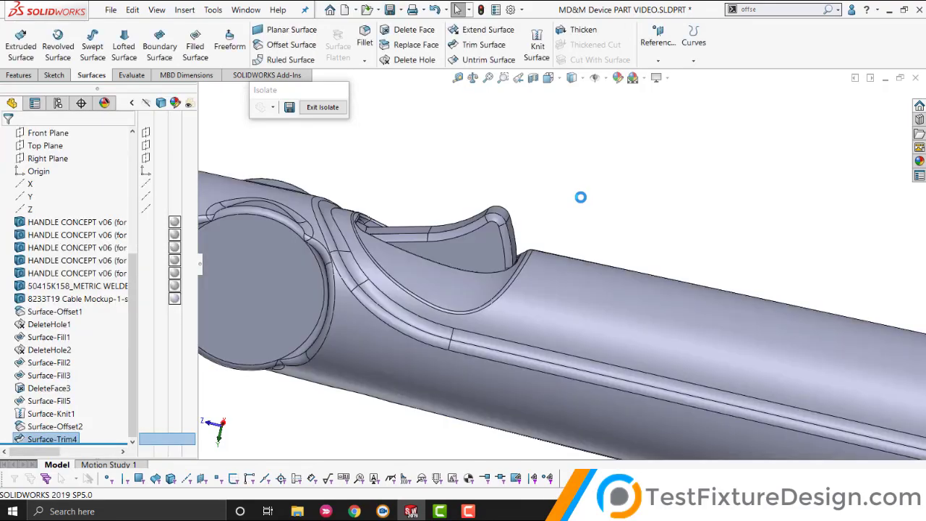
Section the trimmed model lengthwise and examine the junction between the trigger's rear edge and the handle opening.
left_click(532, 79)
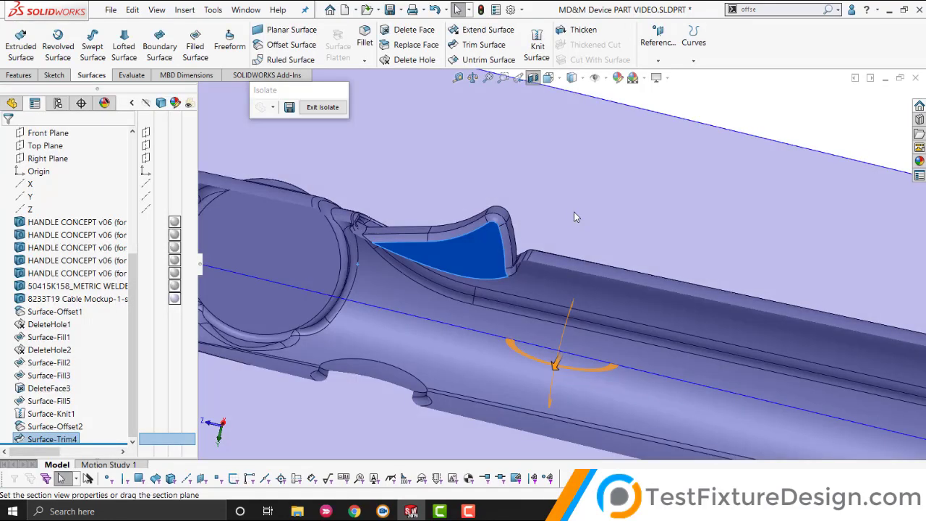
middle_click_drag(578, 227, 612, 275)
scroll(571, 282, "down", 4)
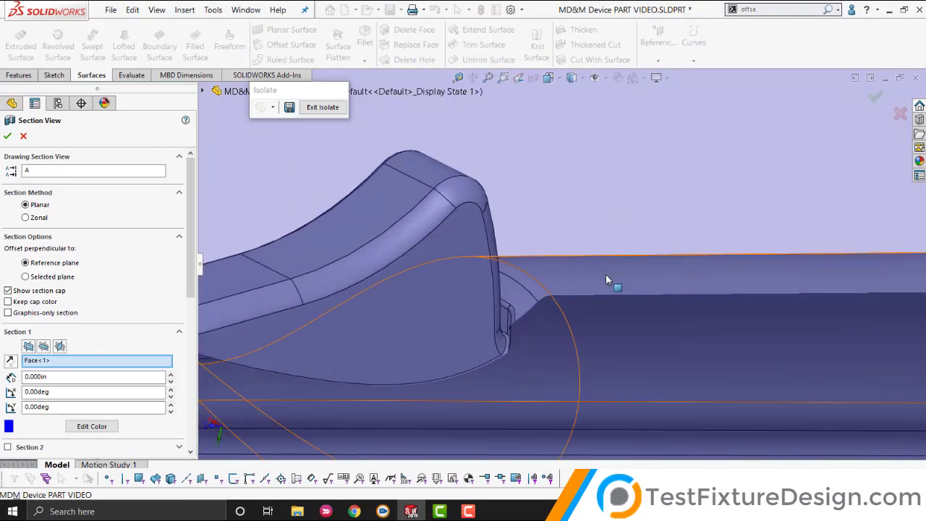
scroll(513, 350, "down", 5)
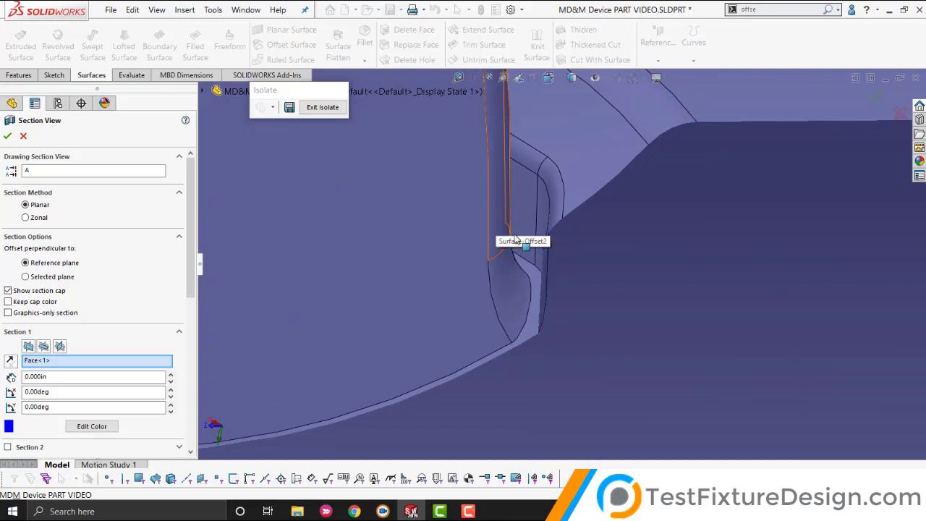
scroll(554, 248, "up", 5)
scroll(558, 242, "up", 6)
scroll(860, 286, "down", 2)
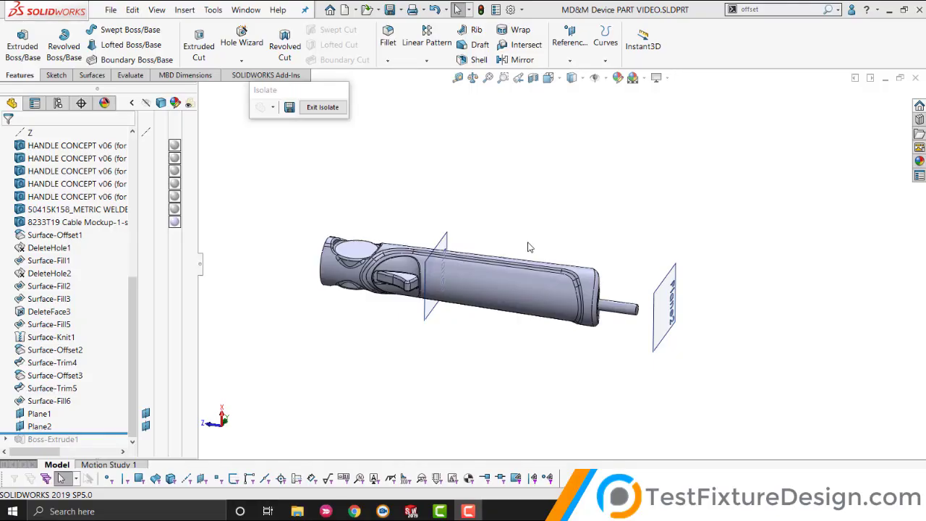
Examine the simplified device around the trigger, its handle recess and the cable at the rear end.
middle_click_drag(482, 237, 456, 252)
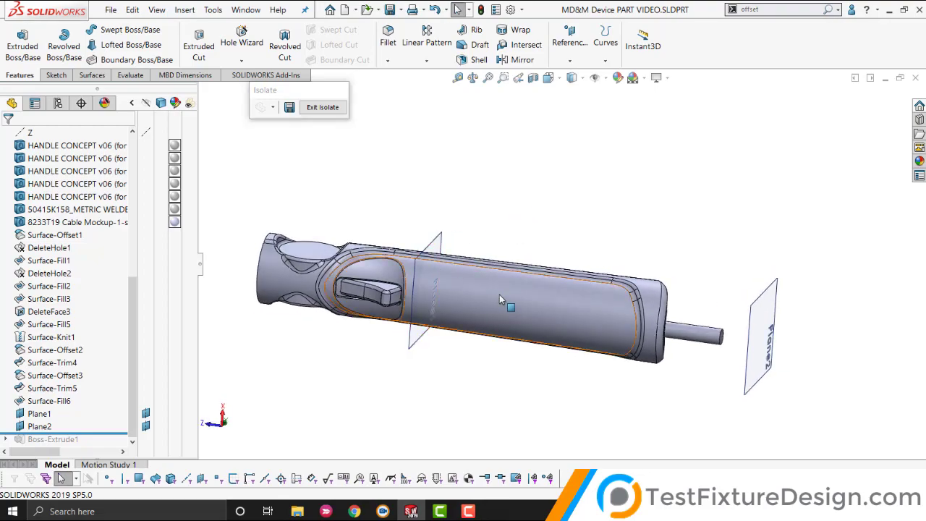
middle_click_drag(520, 295, 491, 300)
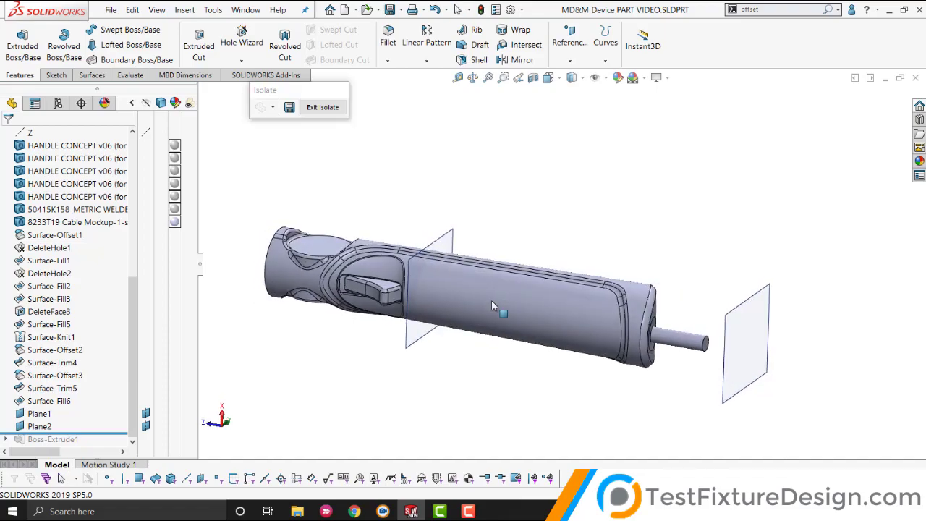
scroll(404, 299, "down", 3)
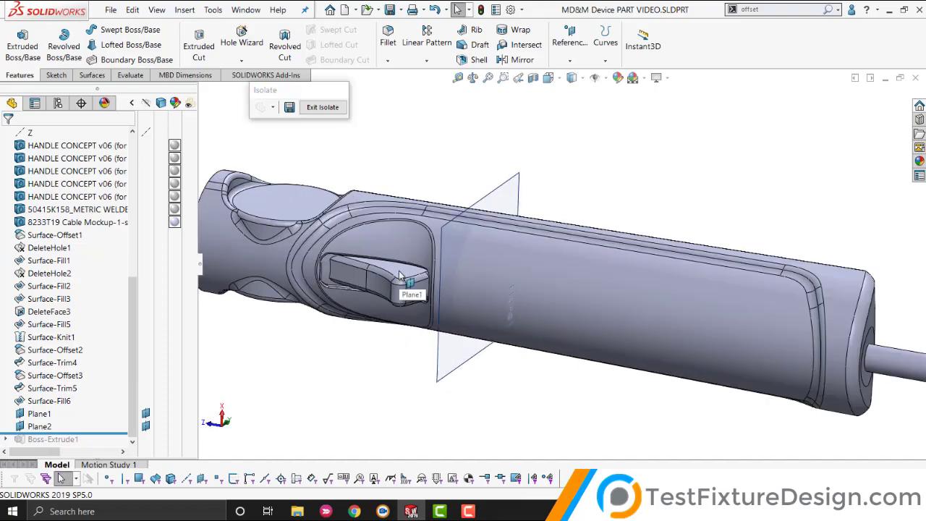
scroll(398, 275, "up", 2)
left_click(434, 273)
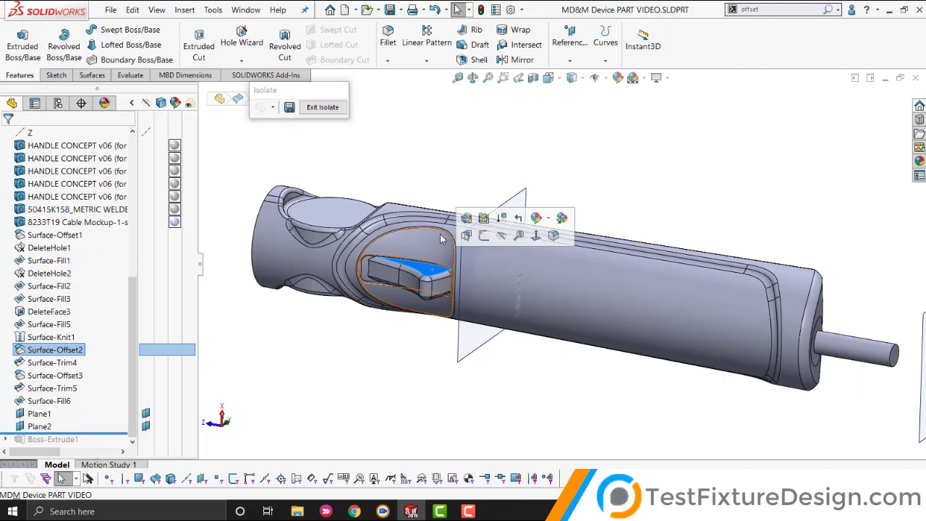
scroll(486, 265, "up", 3)
scroll(542, 279, "down", 3)
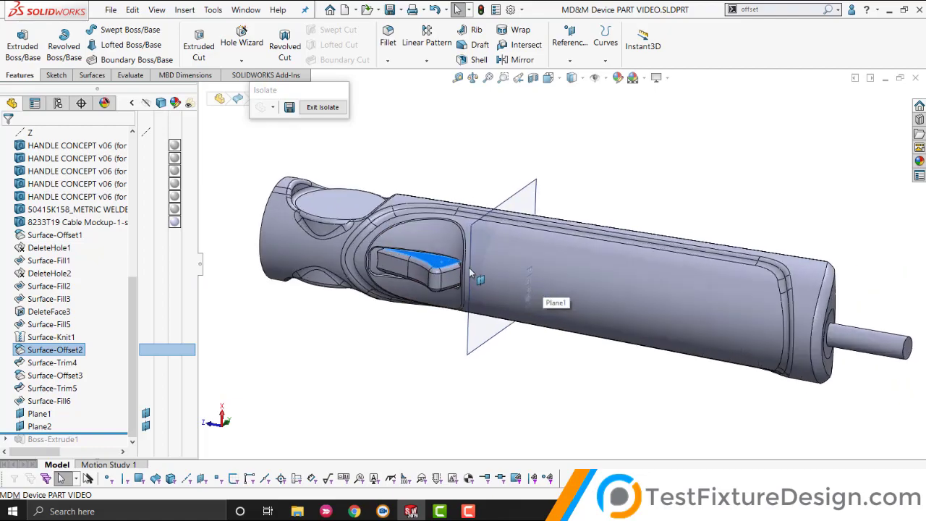
scroll(471, 273, "down", 2)
scroll(407, 251, "up", 4)
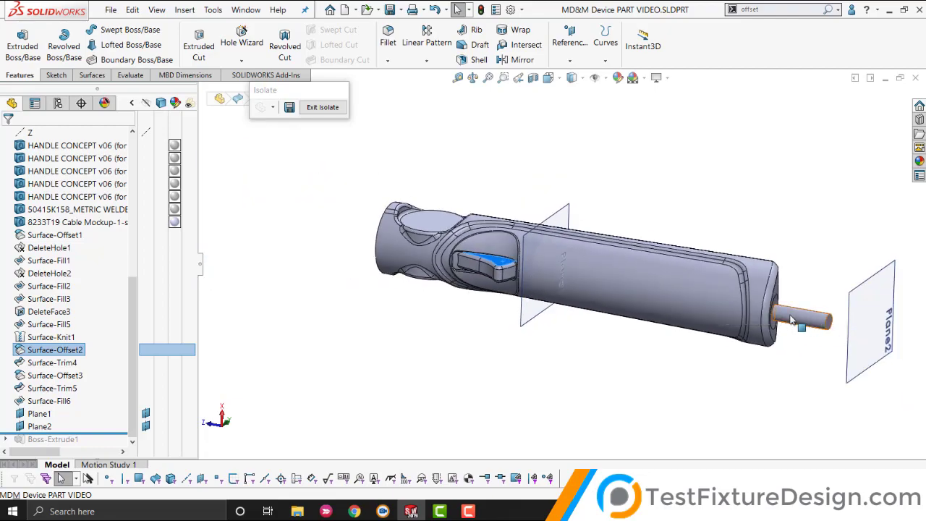
scroll(798, 314, "up", 2)
scroll(738, 293, "down", 1)
Roll the feature history forward to include the Boss-Extrude1 fixture block.
middle_click_drag(652, 267, 637, 288)
middle_click_drag(795, 267, 735, 288)
middle_click_drag(673, 253, 651, 251)
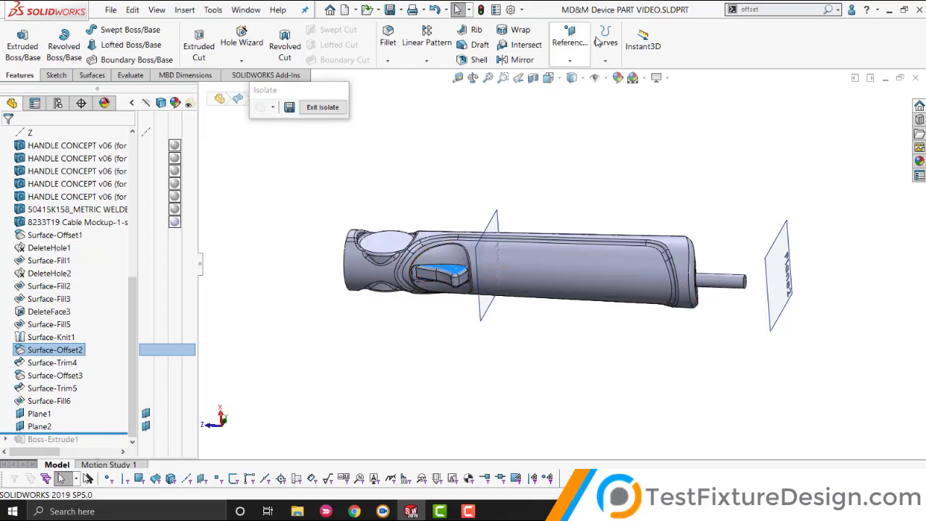
left_click_drag(87, 434, 87, 445)
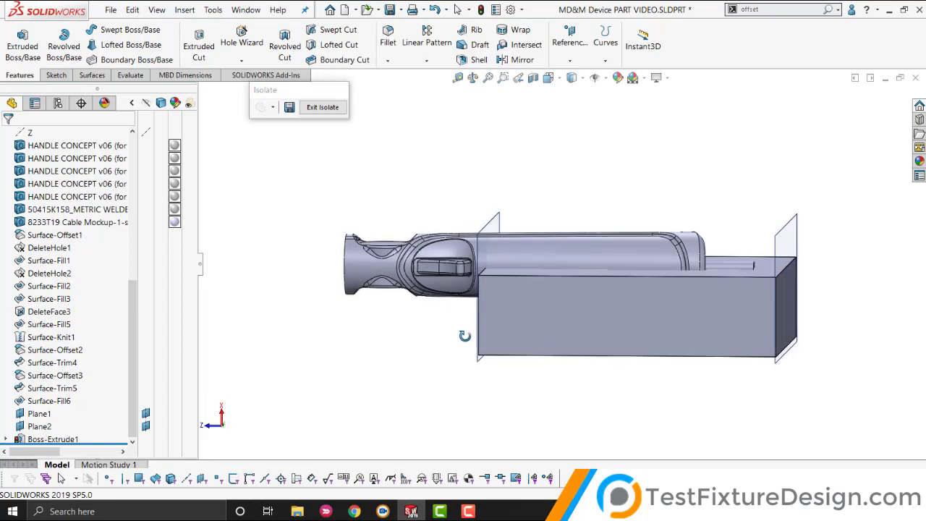
Open the fixture block's base sketch to examine its rectangular profile between Plane1 and Plane2, and leave it without changes.
left_click(5, 440)
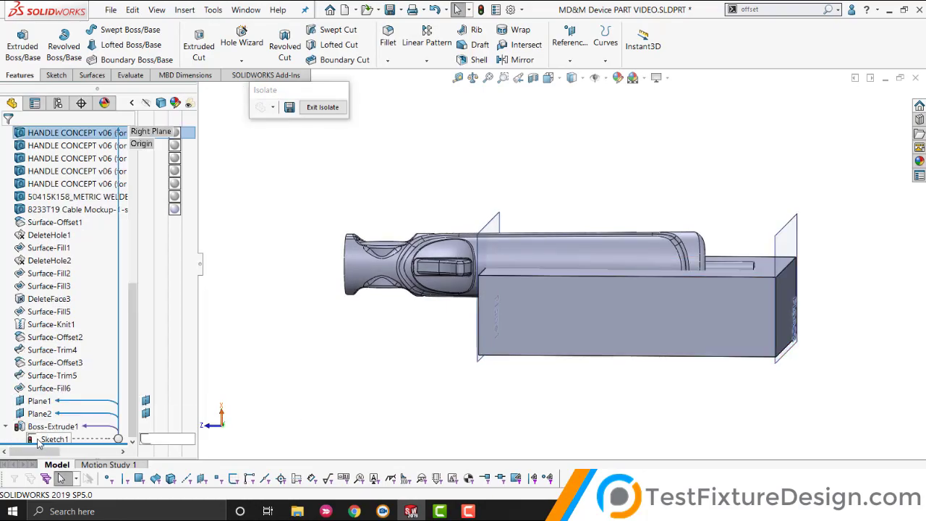
left_click(39, 440)
middle_click_drag(447, 360, 440, 400)
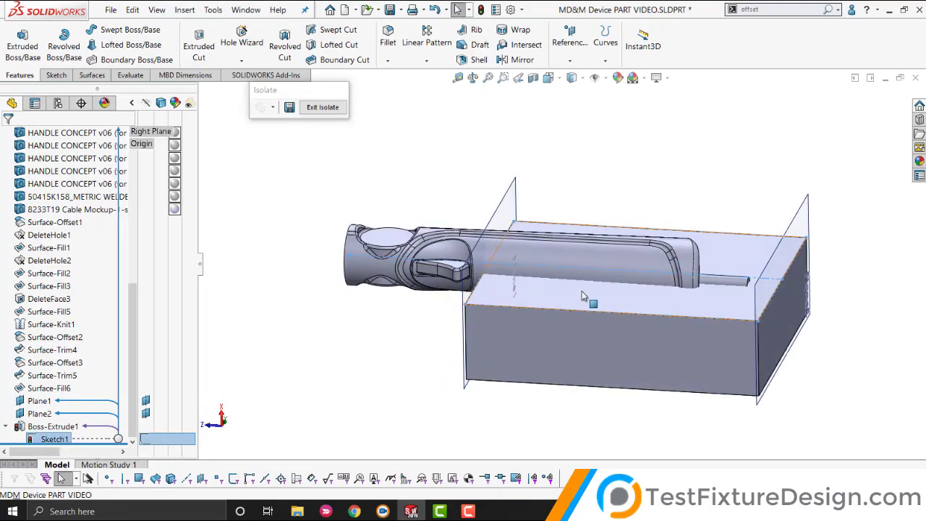
middle_click_drag(582, 291, 613, 437)
left_click(56, 436)
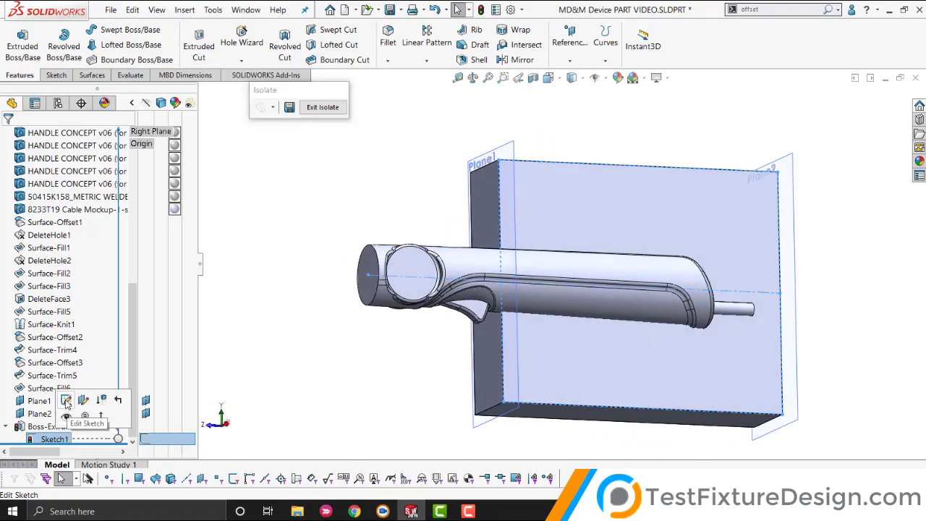
left_click(66, 401)
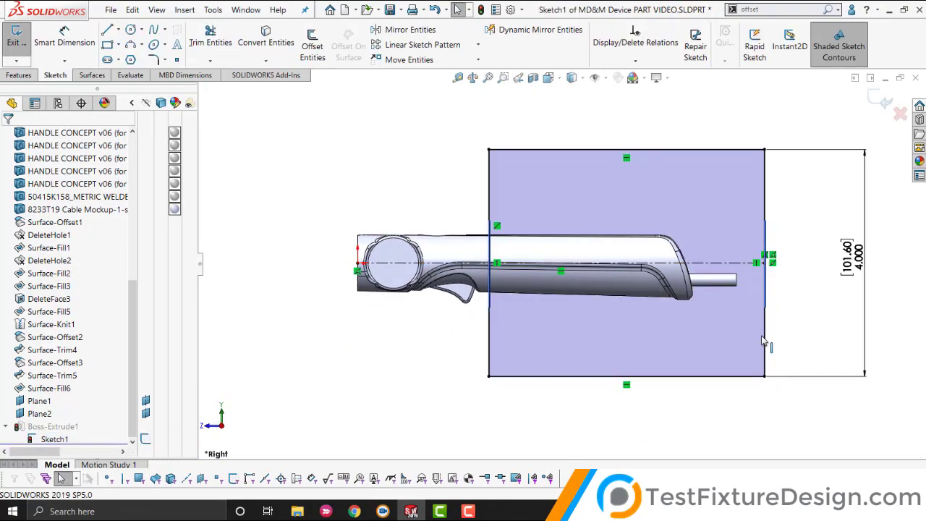
middle_click_drag(713, 173, 738, 158)
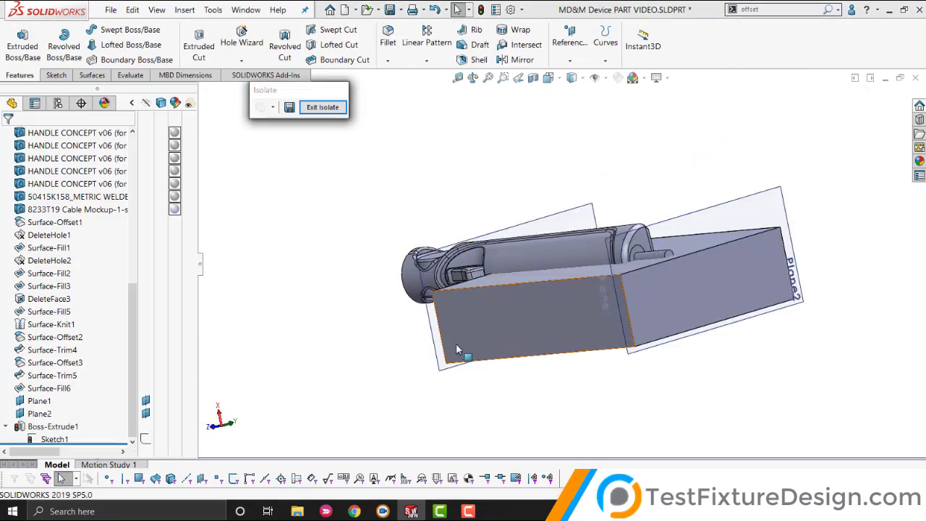
Review the fixture block's extrusion settings, including its depth and unmerged result, and close the definition.
left_click(36, 428)
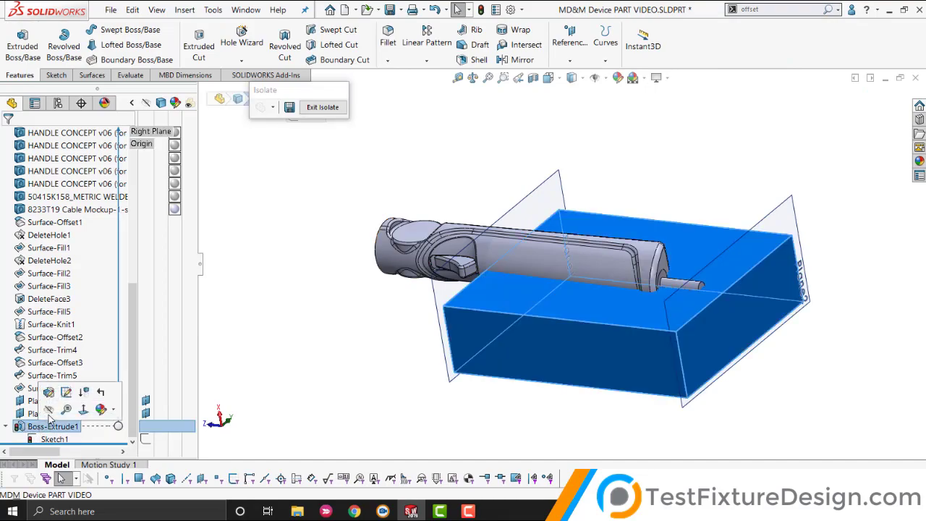
left_click(48, 393)
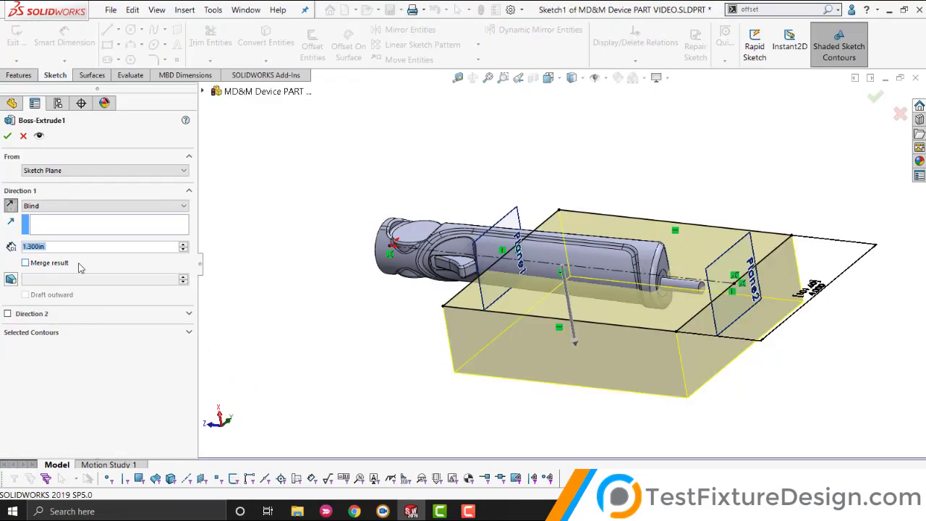
left_click(8, 136)
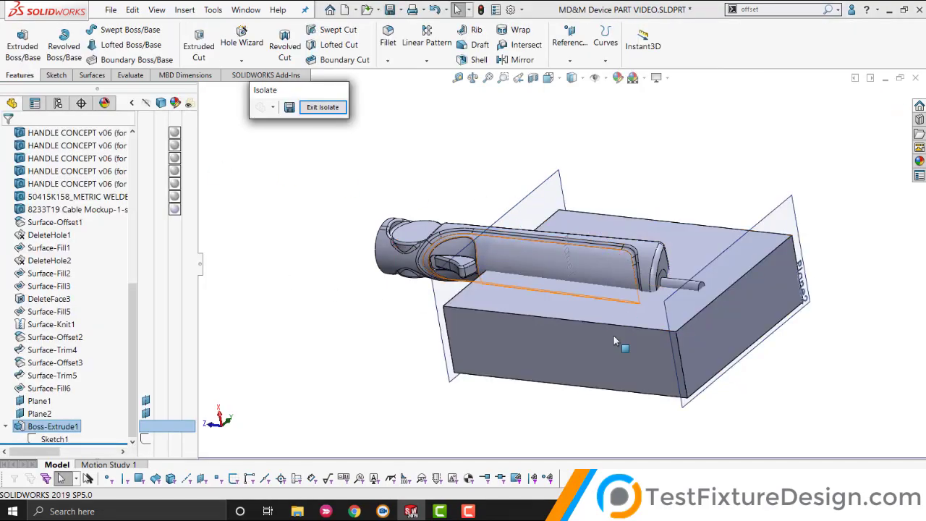
Start an Indent with the fixture block as target body and the device's outer surface as tool body region, using the Cut option.
mouse_move(657, 269)
middle_mouse_down()
mouse_move(682, 226)
mouse_move(678, 323)
mouse_move(685, 282)
mouse_move(664, 280)
mouse_move(671, 278)
middle_mouse_up()
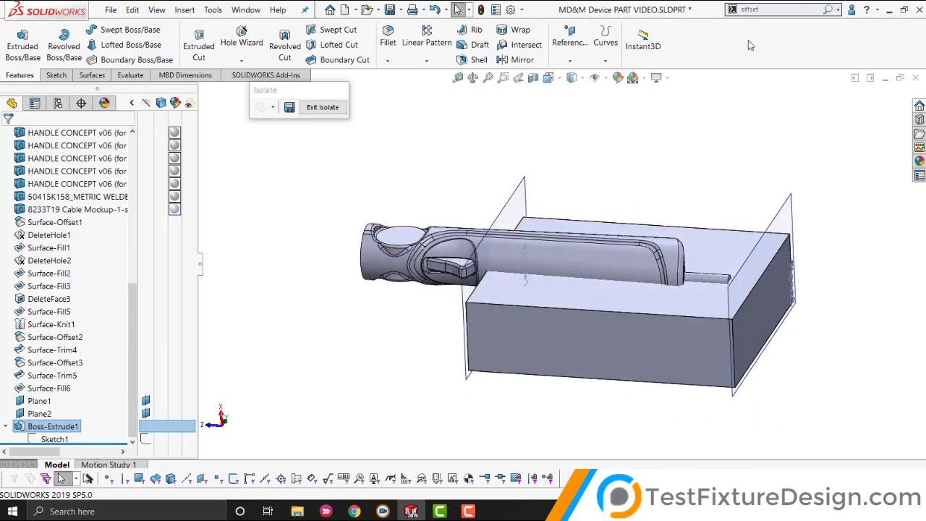
left_click(778, 12)
type("indn")
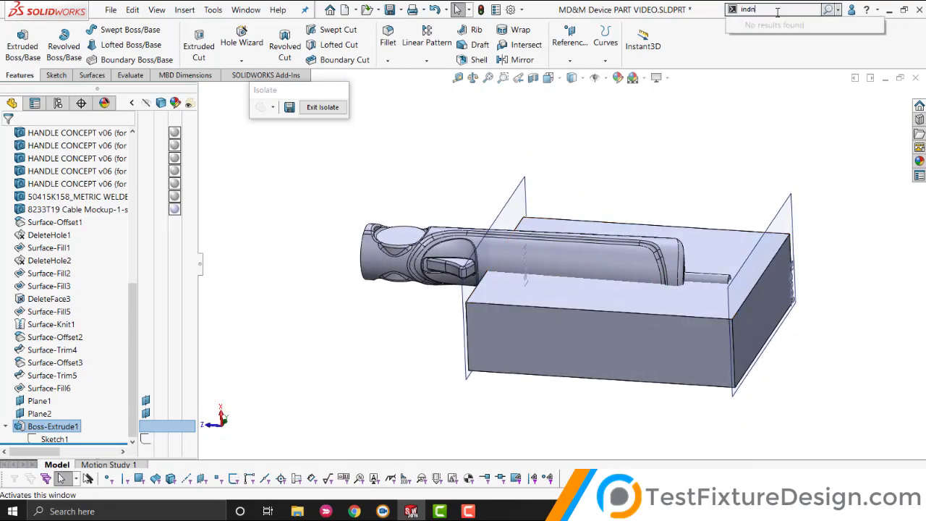
key("BackSpace")
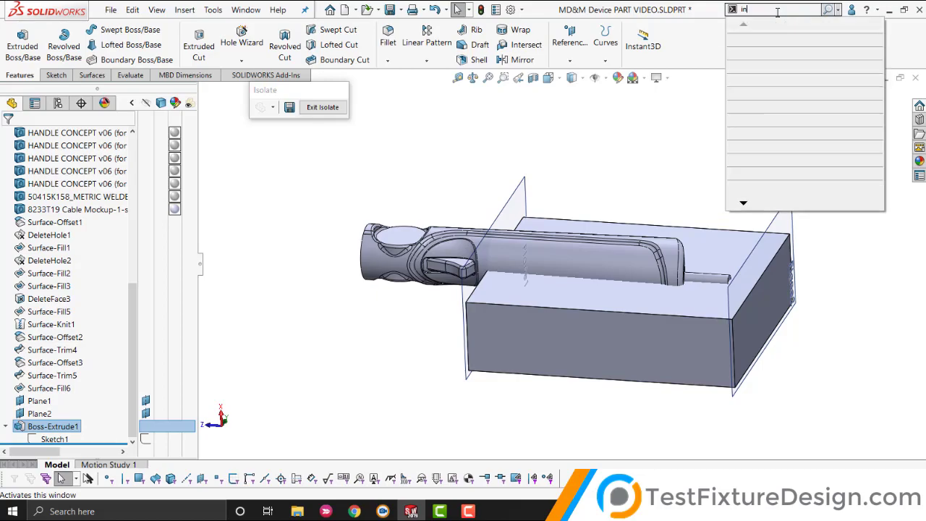
type("dent")
left_click(782, 29)
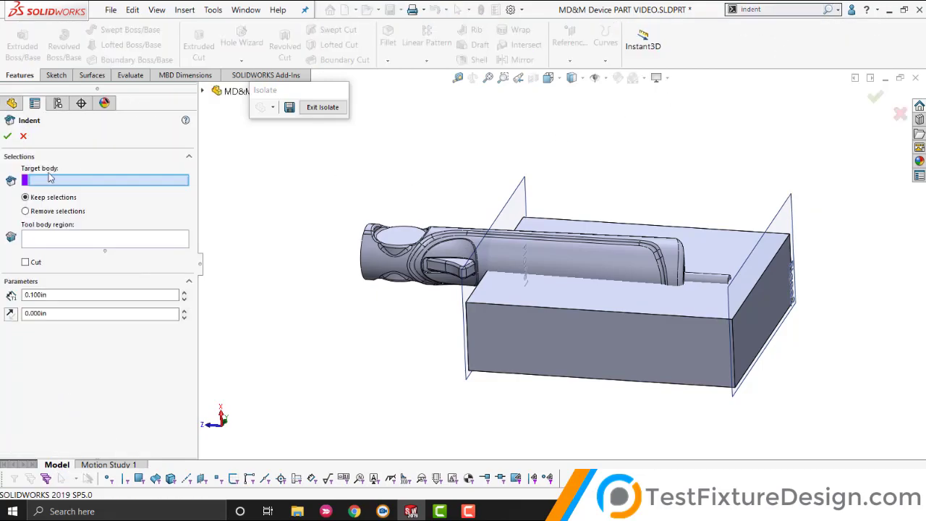
left_click(663, 343)
middle_click_drag(593, 301, 593, 313)
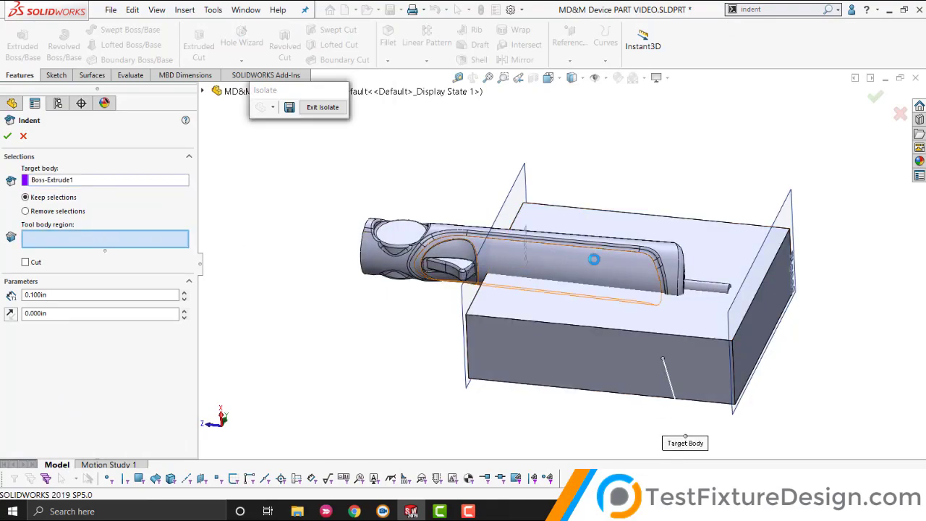
left_click(637, 266)
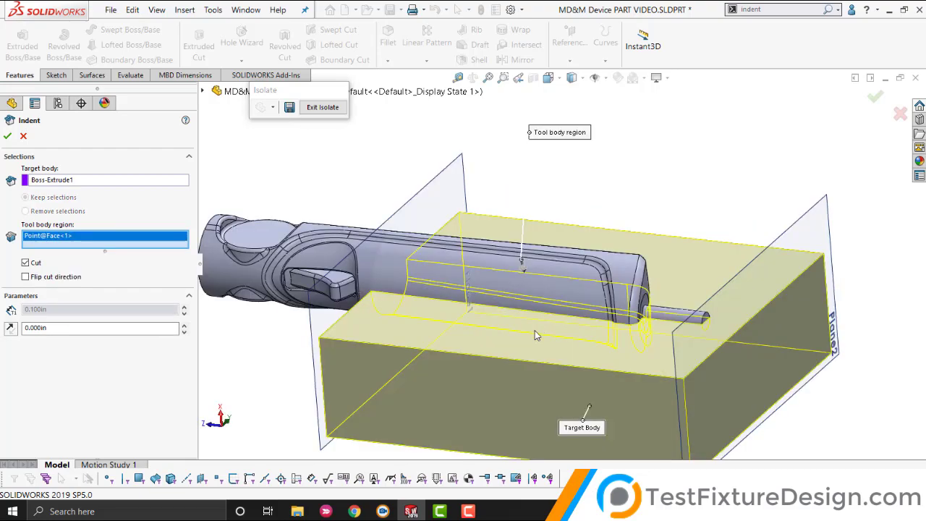
Set the Indent clearance to 0.005 in, inspect the gap around the handle profile, and complete the cut.
double_click(92, 327)
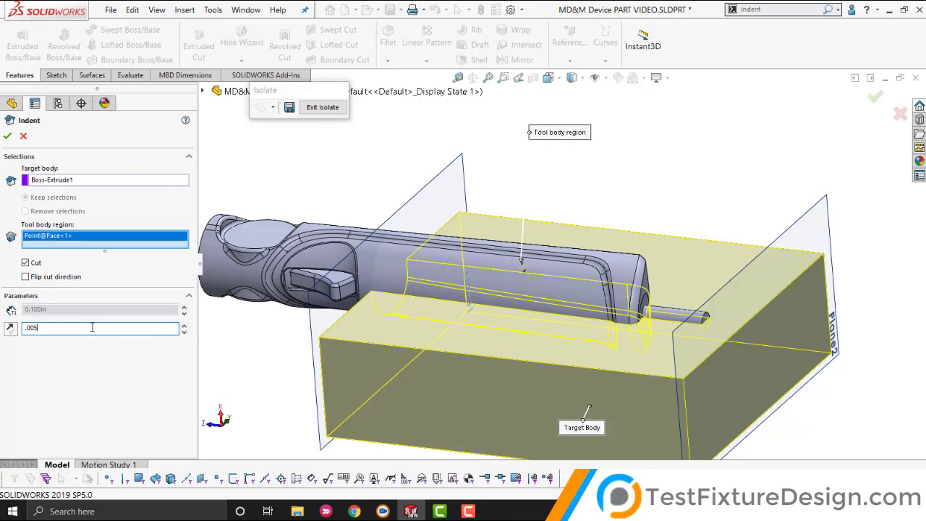
type(".005")
key("Return")
scroll(479, 299, "down", 8)
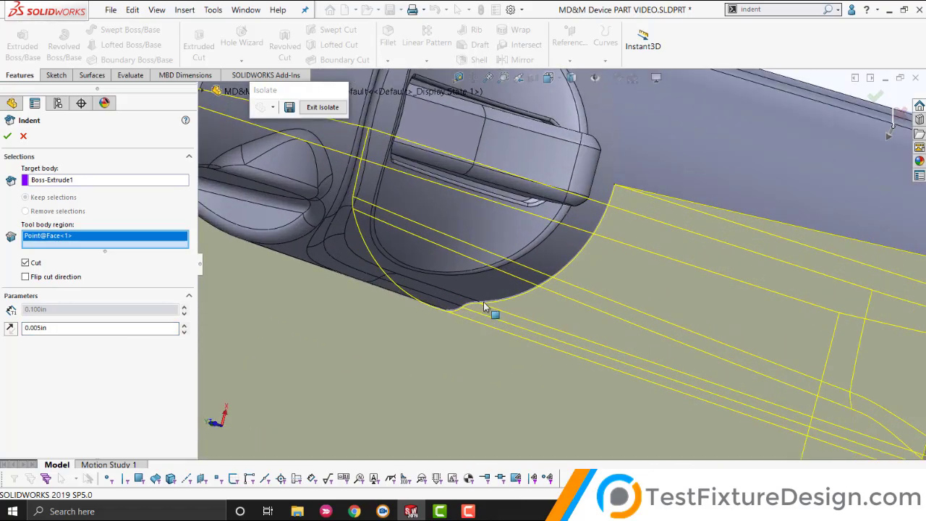
scroll(478, 299, "down", 5)
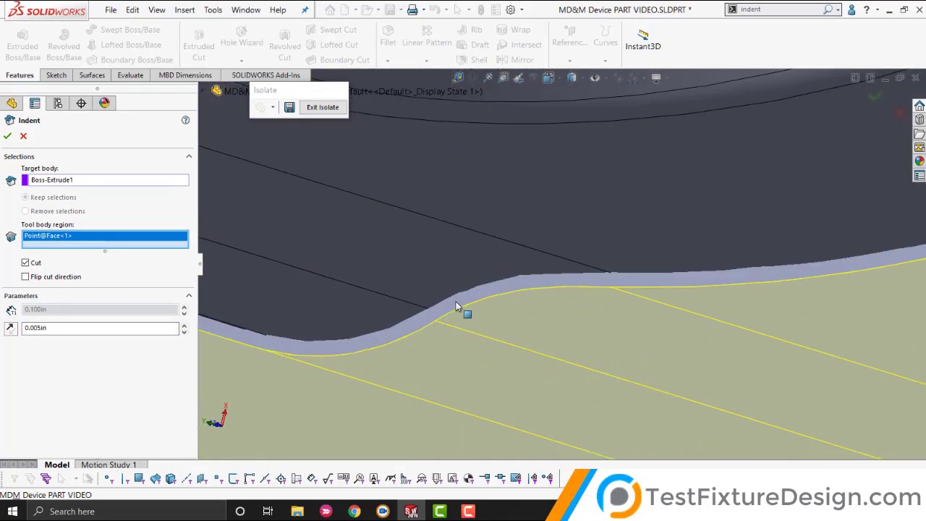
scroll(600, 310, "up", 10)
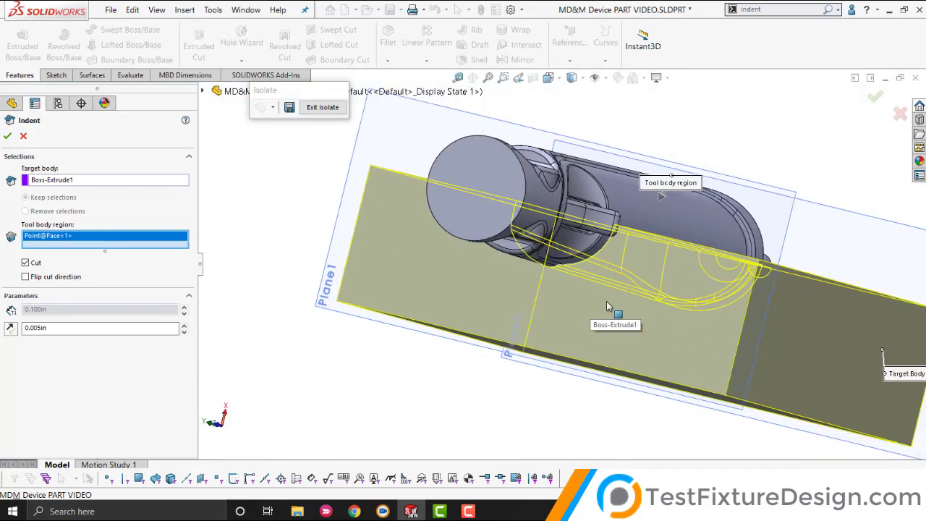
middle_click_drag(615, 283, 572, 188)
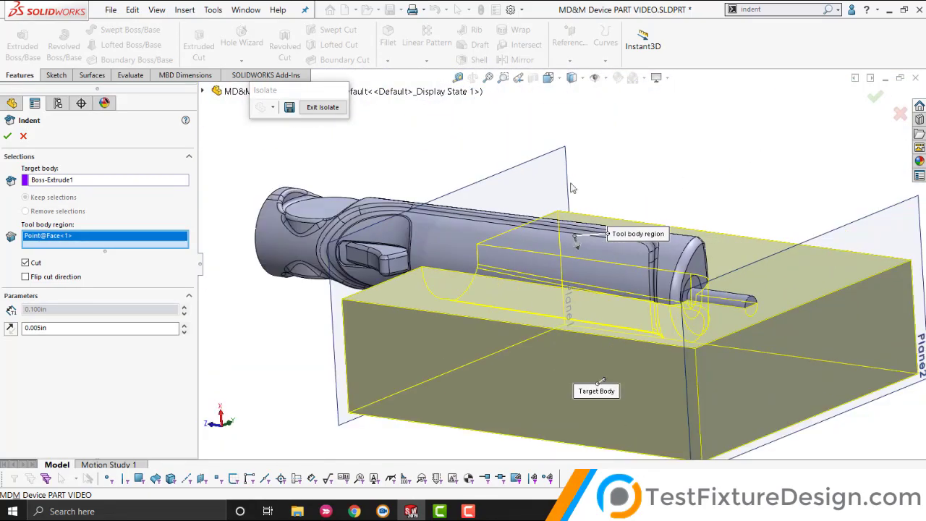
left_click(8, 136)
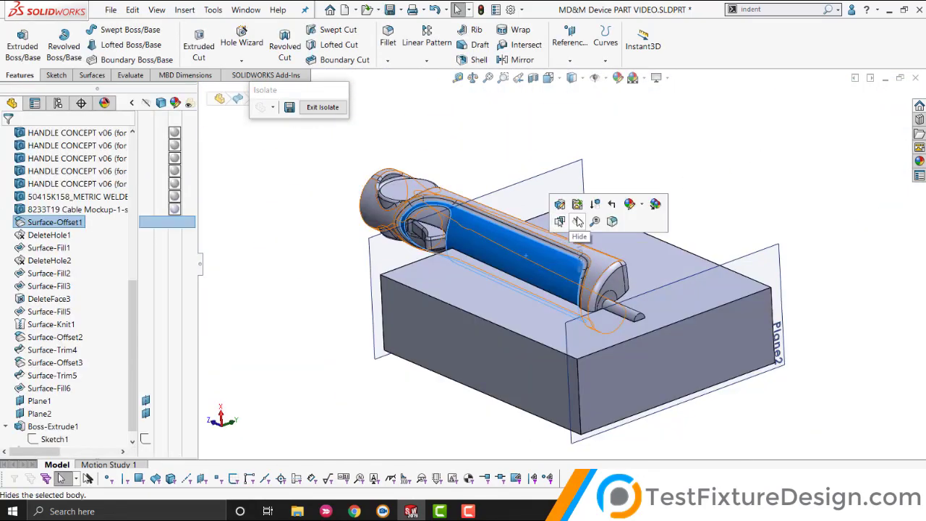
Hide the device body and examine the handle and cable pocket in the fixture block from several angles.
left_click(579, 222)
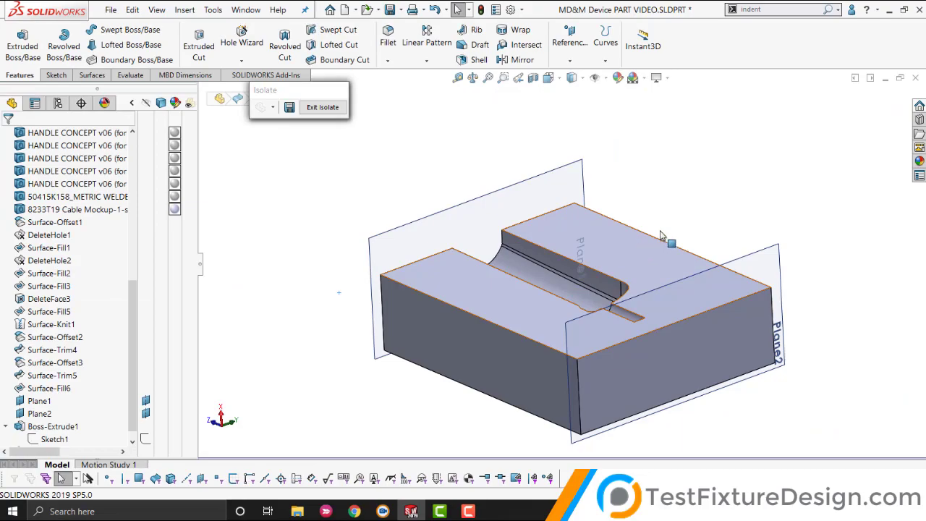
middle_click_drag(661, 232, 592, 278)
scroll(592, 277, "up", 2)
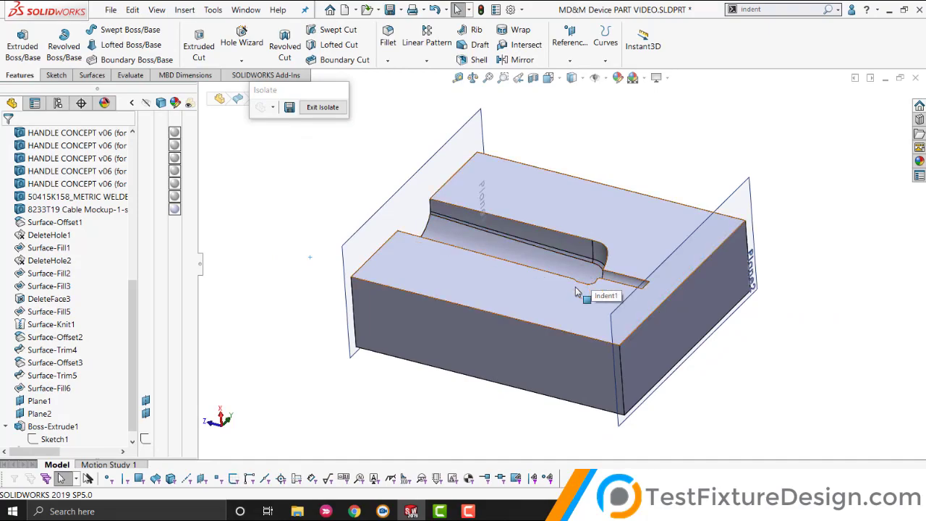
middle_click_drag(568, 299, 564, 331)
scroll(606, 242, "up", 1)
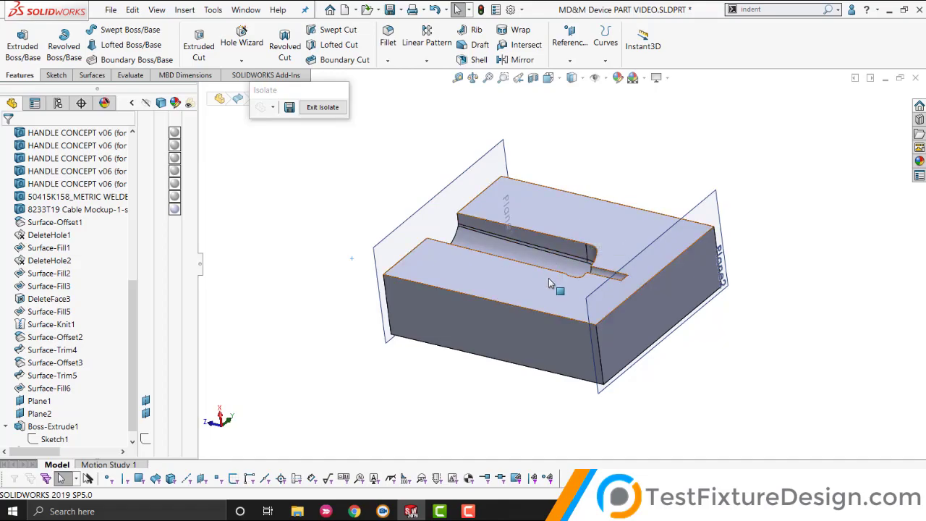
middle_click_drag(550, 282, 649, 331)
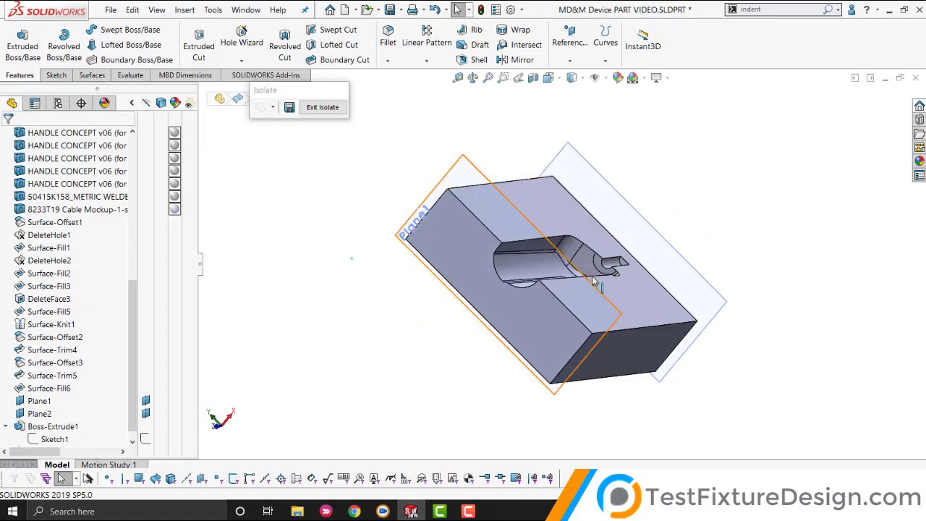
middle_click_drag(593, 283, 532, 286)
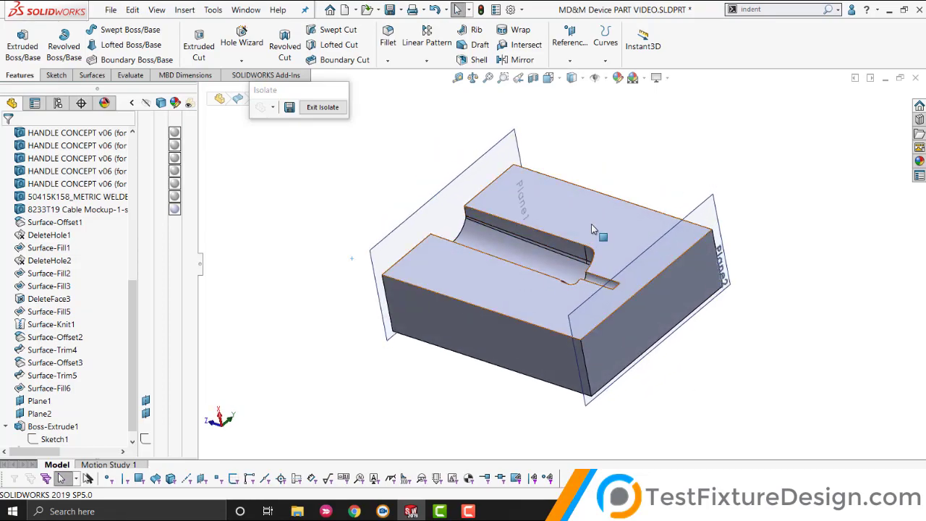